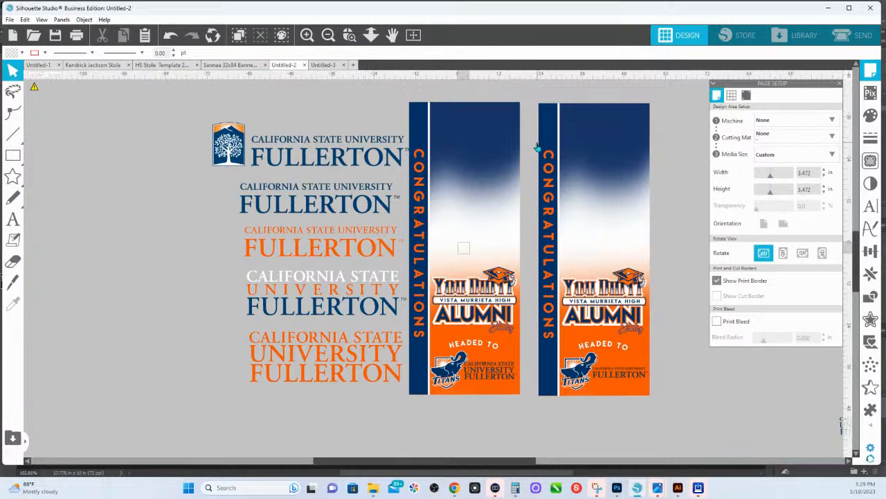
# Step: Dismiss the page setup options and examine the Titans and Fullerton logos at the bottom of both banners
pyautogui.click(840, 84)
pyautogui.hotkey('alt', 'Tab')
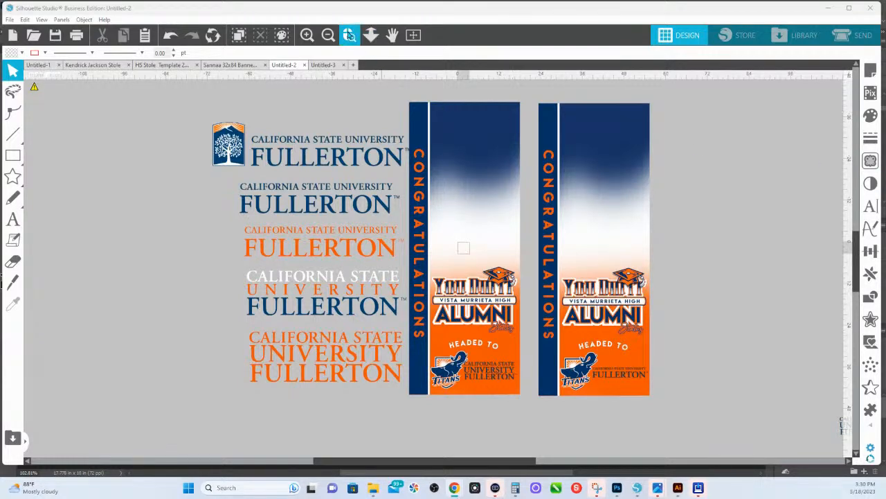
pyautogui.click(349, 35)
pyautogui.moveTo(416, 328); pyautogui.dragTo(706, 405)
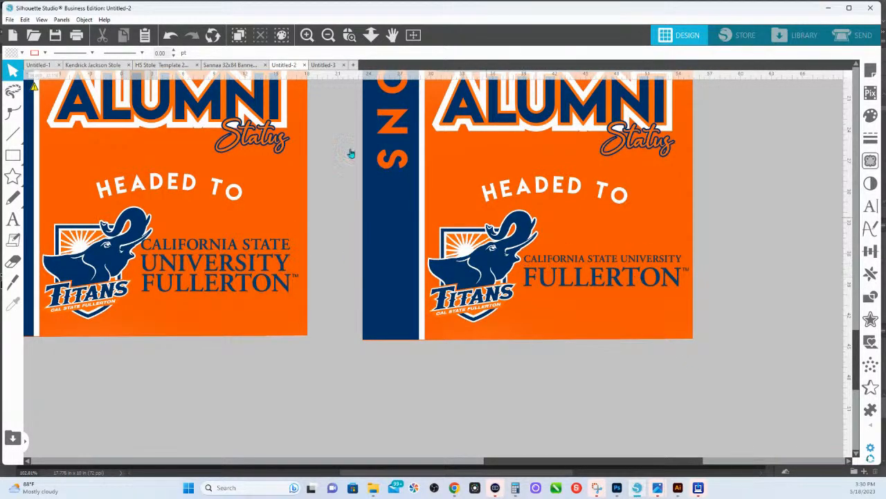
pyautogui.click(371, 35)
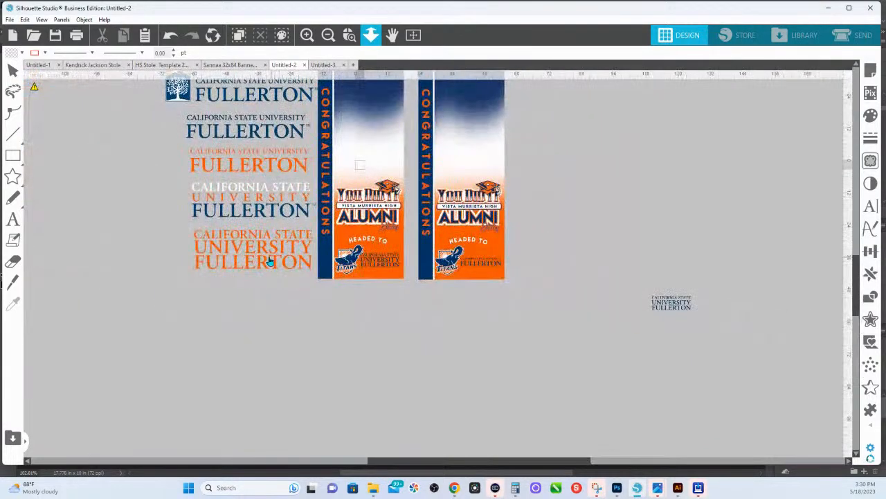
# Step: Move the Fullerton logo with the tree emblem left so it clears the first banner
pyautogui.moveTo(188, 161)
pyautogui.mouseDown()
pyautogui.moveTo(188, 139)
pyautogui.moveTo(188, 149)
pyautogui.mouseUp()
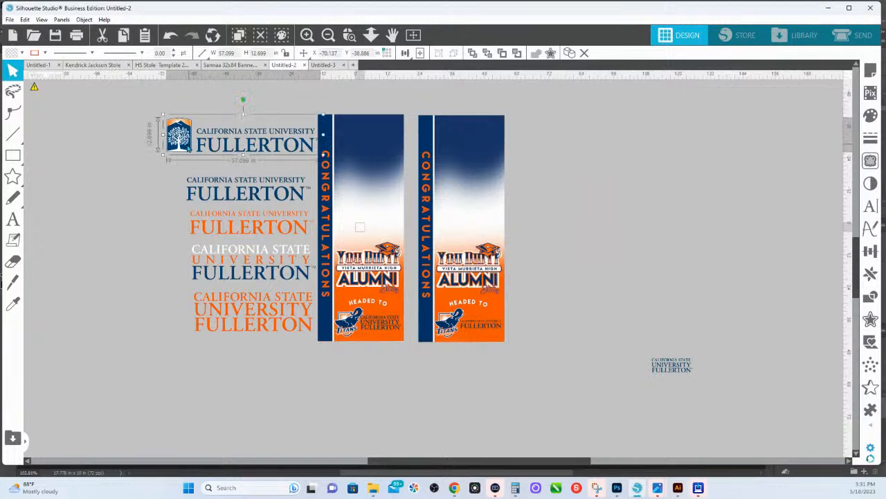
pyautogui.doubleClick(188, 149)
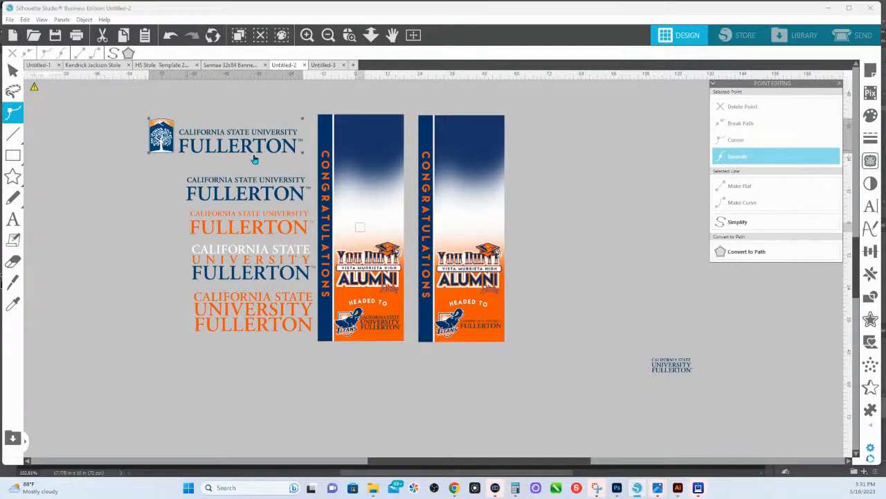
# Step: On the second banner, centre the Titans logo under HEADED TO and place the Fullerton wordmark beneath it
pyautogui.click(350, 35)
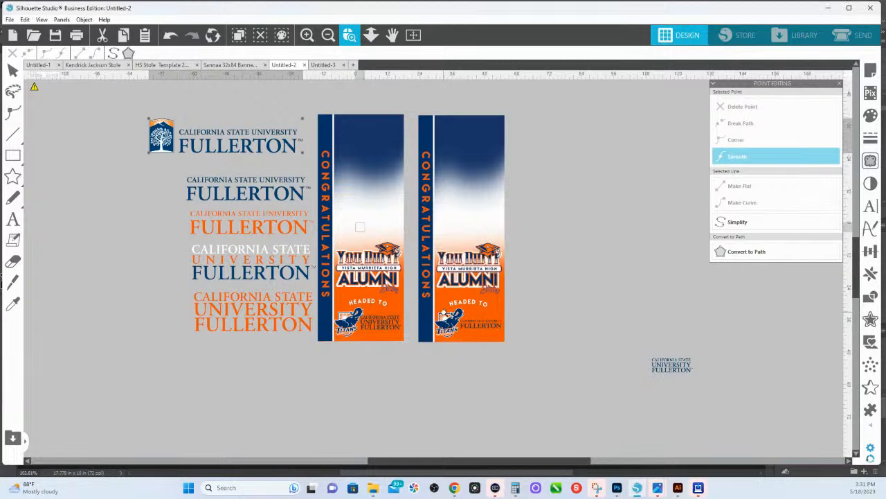
pyautogui.moveTo(443, 313); pyautogui.dragTo(493, 345)
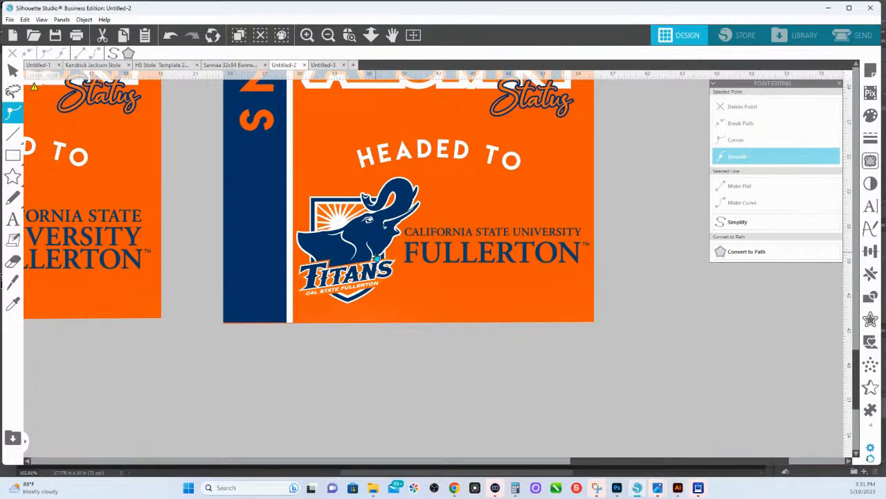
pyautogui.click(371, 34)
pyautogui.moveTo(385, 170); pyautogui.dragTo(450, 283)
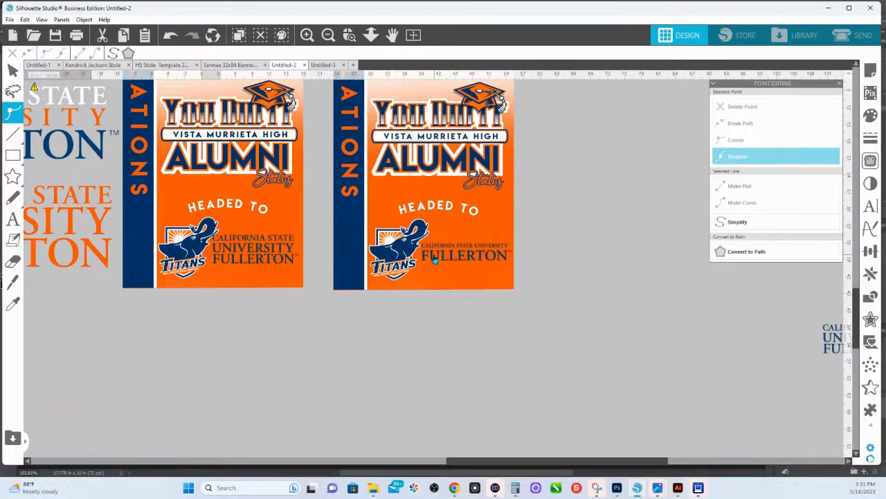
pyautogui.moveTo(422, 240)
pyautogui.mouseDown()
pyautogui.moveTo(455, 228)
pyautogui.moveTo(441, 198)
pyautogui.moveTo(448, 211)
pyautogui.mouseUp()
pyautogui.click(475, 258)
pyautogui.moveTo(481, 257); pyautogui.dragTo(445, 276)
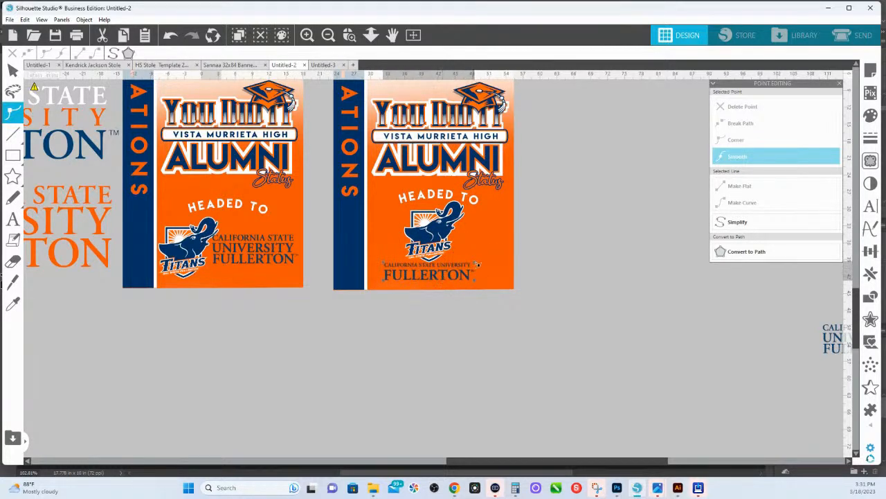
# Step: Enlarge the Fullerton wordmark on the second banner to about 22.2 in wide
pyautogui.click(481, 277)
pyautogui.click(466, 278)
pyautogui.moveTo(478, 260)
pyautogui.mouseDown()
pyautogui.moveTo(513, 252)
pyautogui.moveTo(478, 277)
pyautogui.mouseUp()
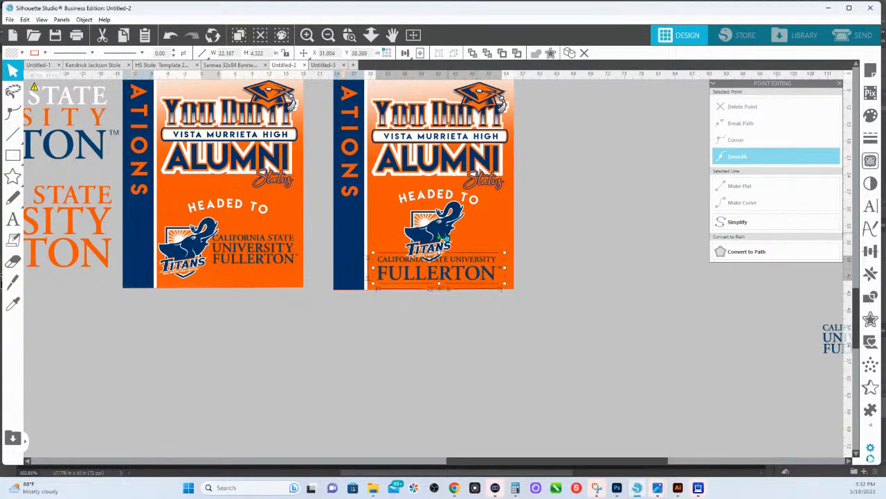
# Step: Shrink the second banner's Titans logo to about 9.6 in wide, fit it above the wordmark, and nudge the wordmark right
pyautogui.click(408, 263)
pyautogui.moveTo(408, 264); pyautogui.dragTo(432, 241)
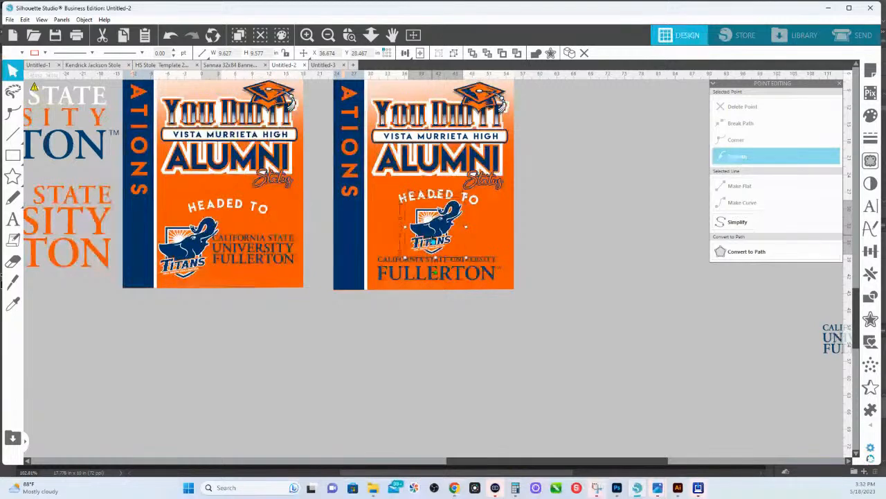
pyautogui.click(542, 231)
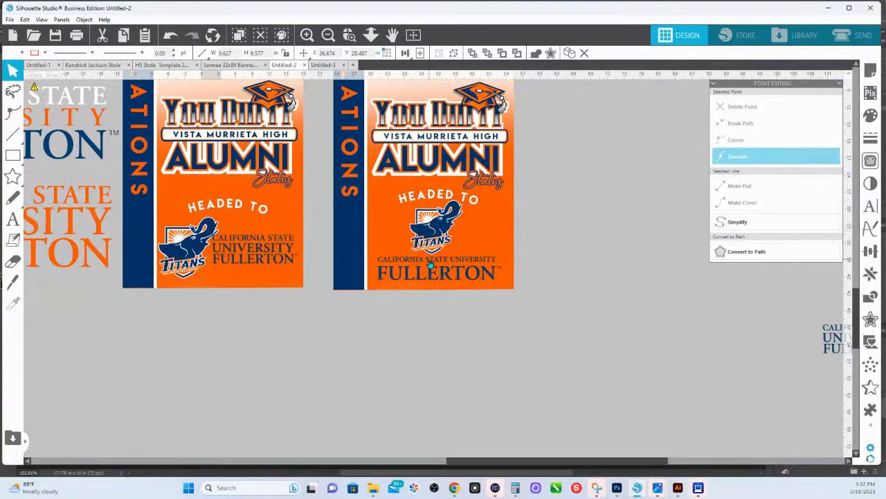
pyautogui.click(489, 276)
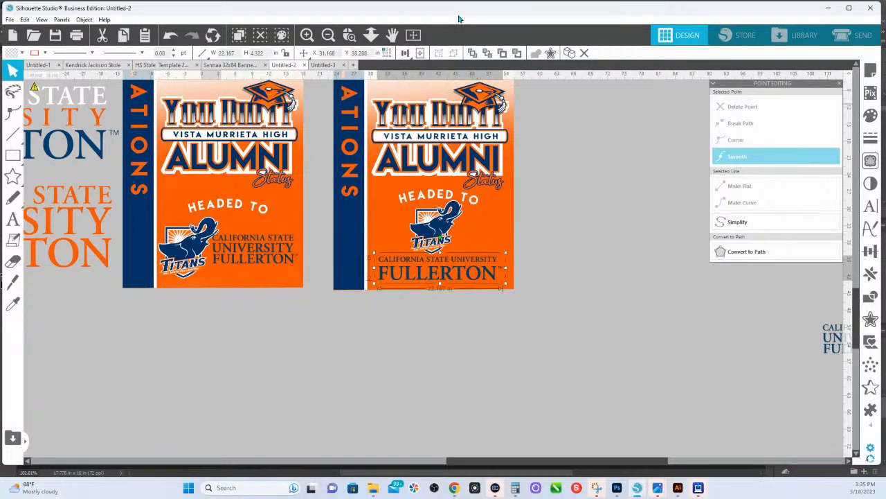
# Step: Move the Fullerton logo with the tree emblem up and place a duplicate above it
pyautogui.click(371, 35)
pyautogui.scroll(-3, 433, 198)
pyautogui.moveTo(285, 199); pyautogui.dragTo(524, 392)
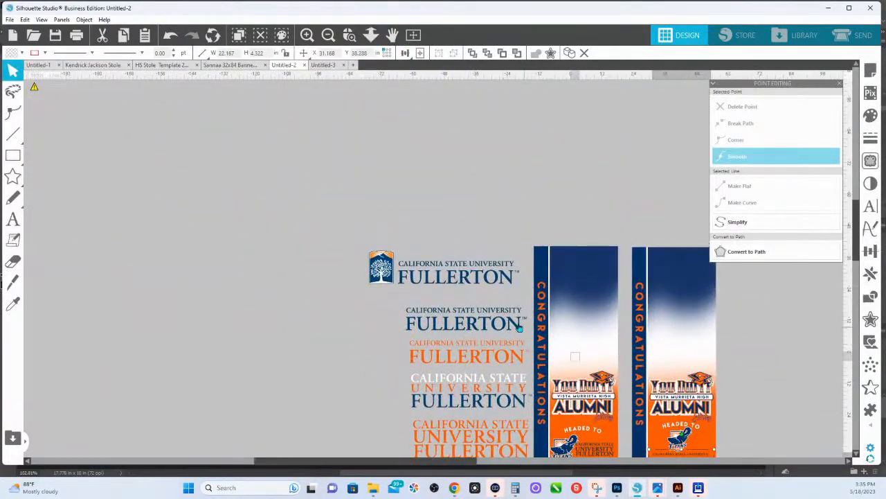
pyautogui.moveTo(488, 289); pyautogui.dragTo(487, 253)
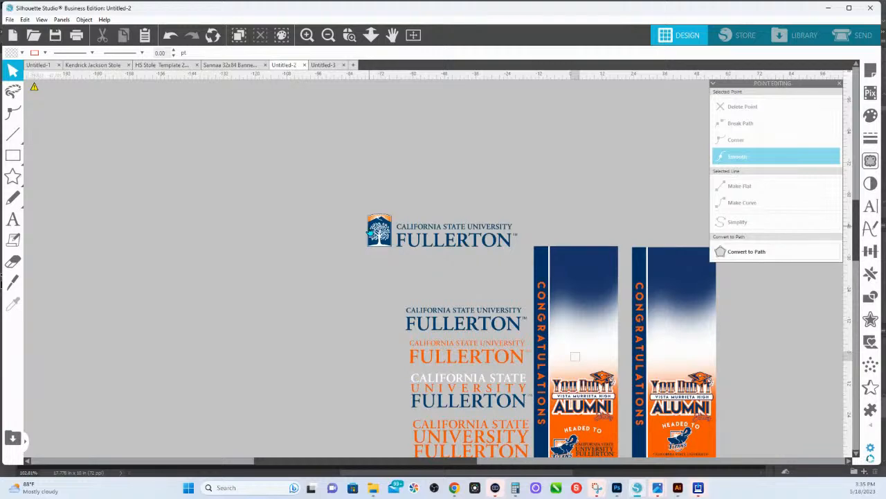
pyautogui.click(379, 237)
pyautogui.moveTo(379, 238); pyautogui.dragTo(376, 145)
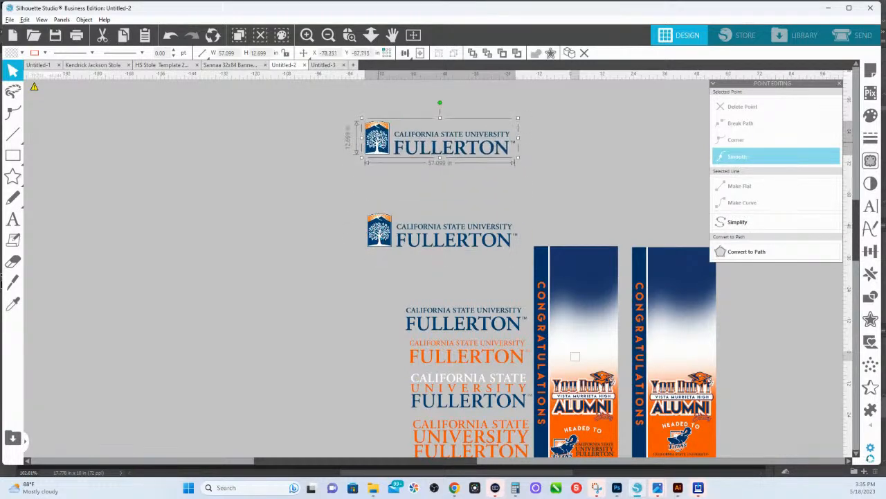
# Step: Draw a rectangle about 46.1 by 8.8 in around the text of the lower emblem logo, leaving out the tree emblem
pyautogui.click(349, 35)
pyautogui.moveTo(361, 180); pyautogui.dragTo(535, 270)
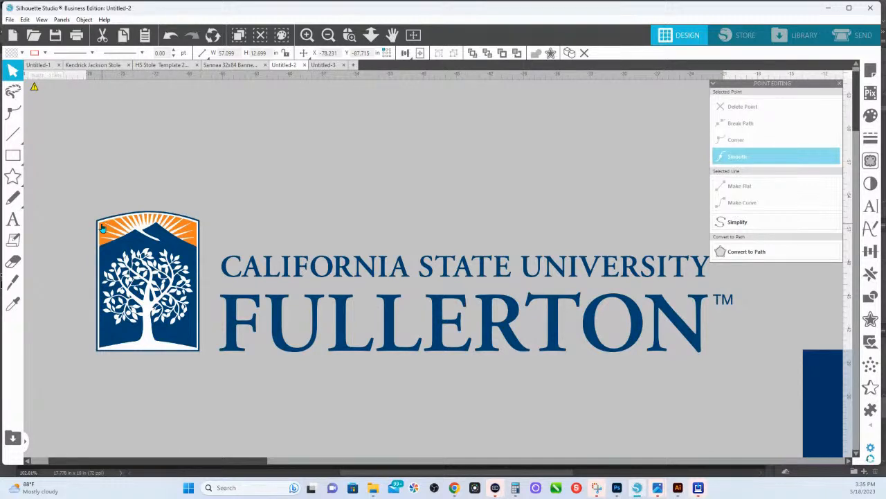
pyautogui.moveTo(18, 157)
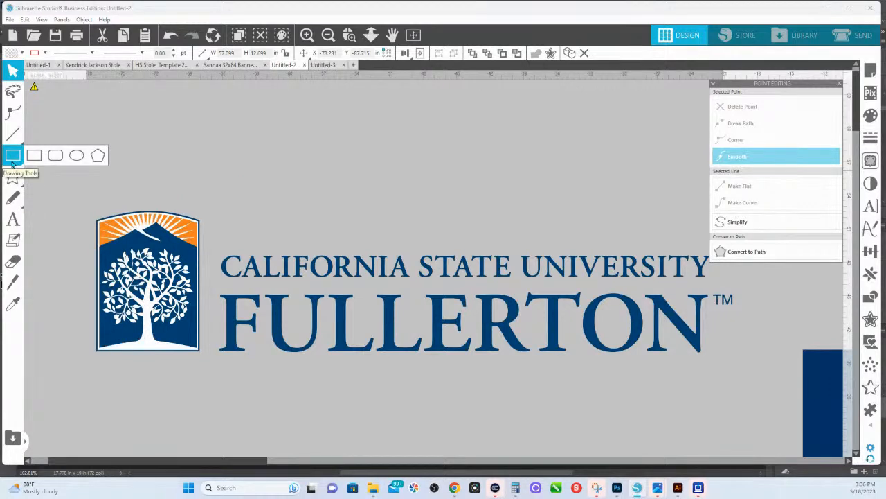
pyautogui.click(34, 157)
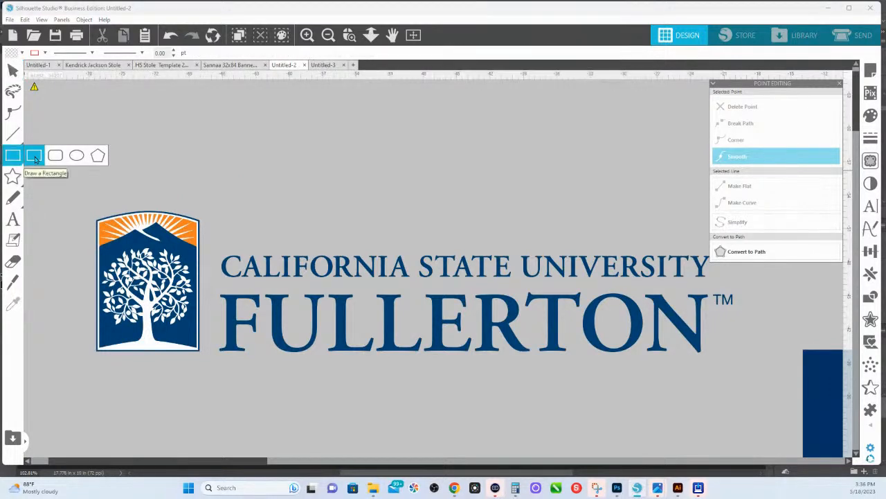
pyautogui.moveTo(219, 255); pyautogui.dragTo(733, 357)
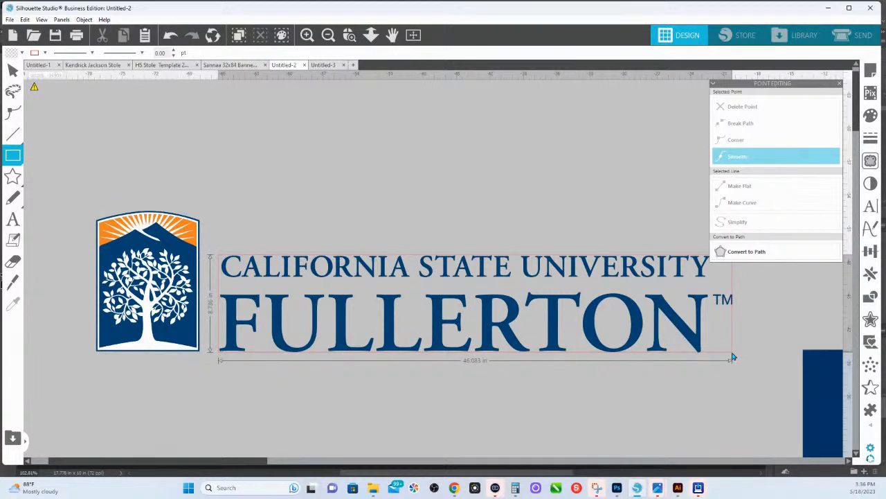
pyautogui.moveTo(733, 358); pyautogui.dragTo(734, 358)
pyautogui.press('v')
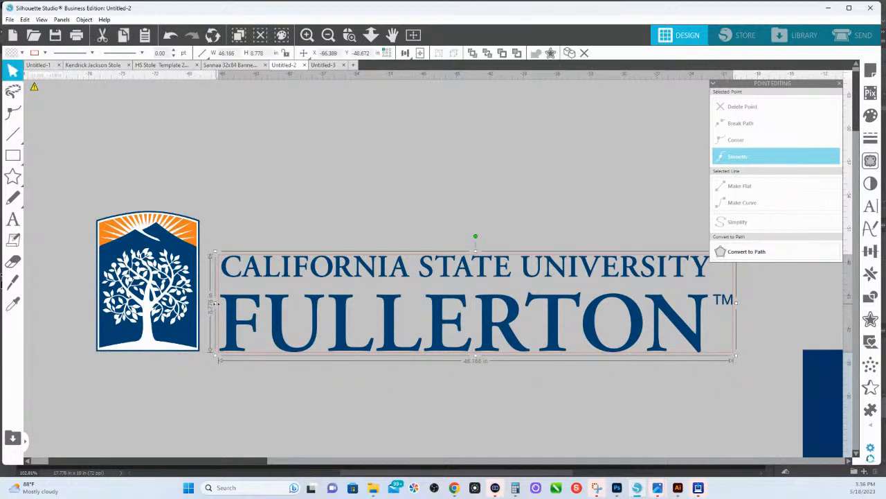
pyautogui.moveTo(216, 308); pyautogui.dragTo(218, 308)
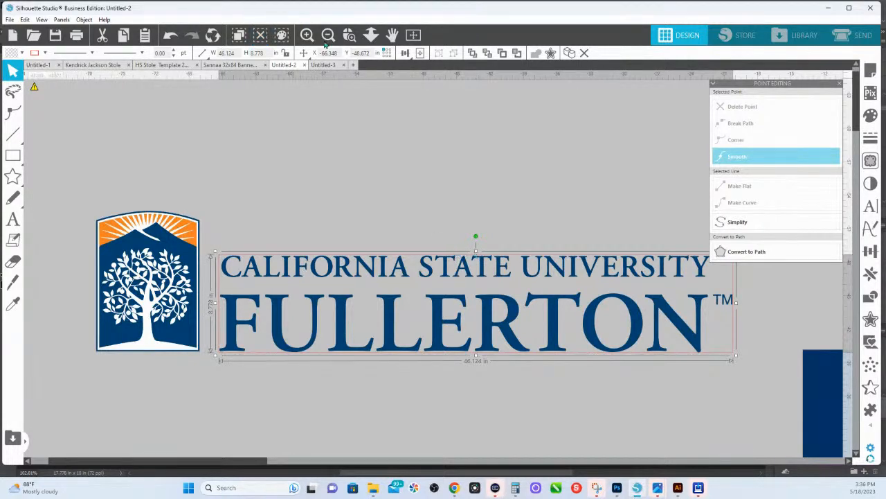
# Step: Crop the lower emblem logo with the rectangle so only the California State University Fullerton text is kept
pyautogui.click(370, 35)
pyautogui.click(376, 201)
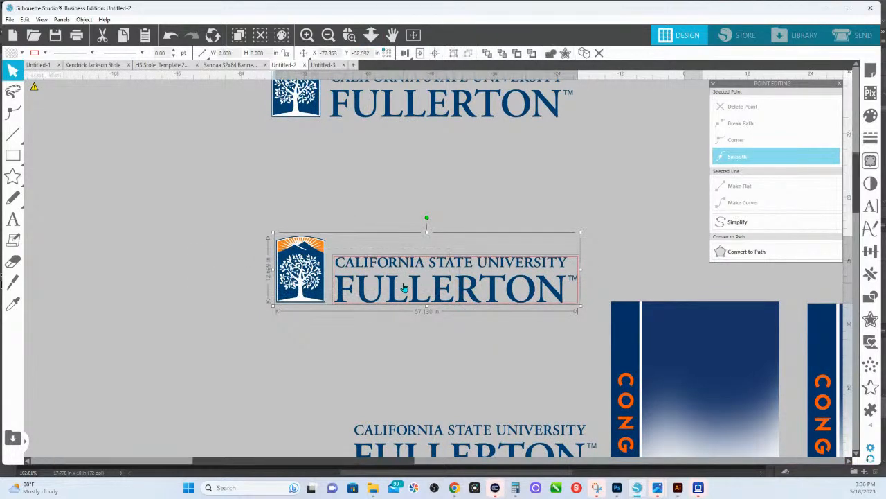
pyautogui.click(872, 297)
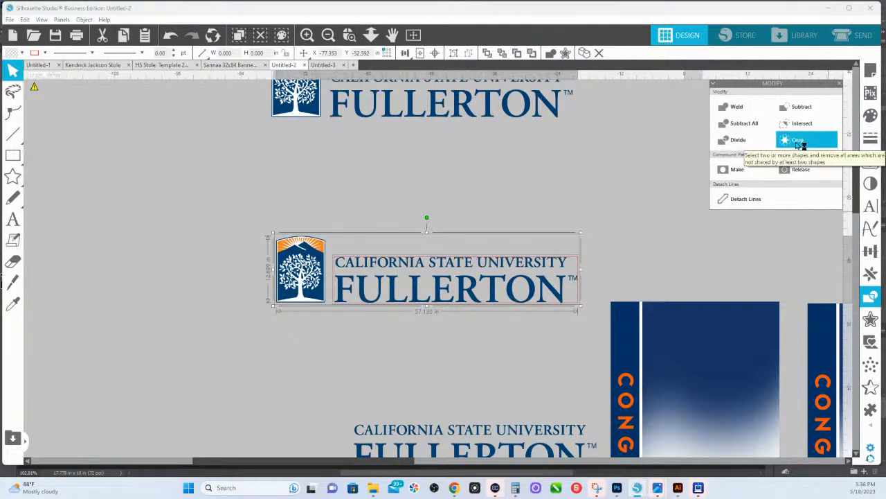
pyautogui.click(800, 141)
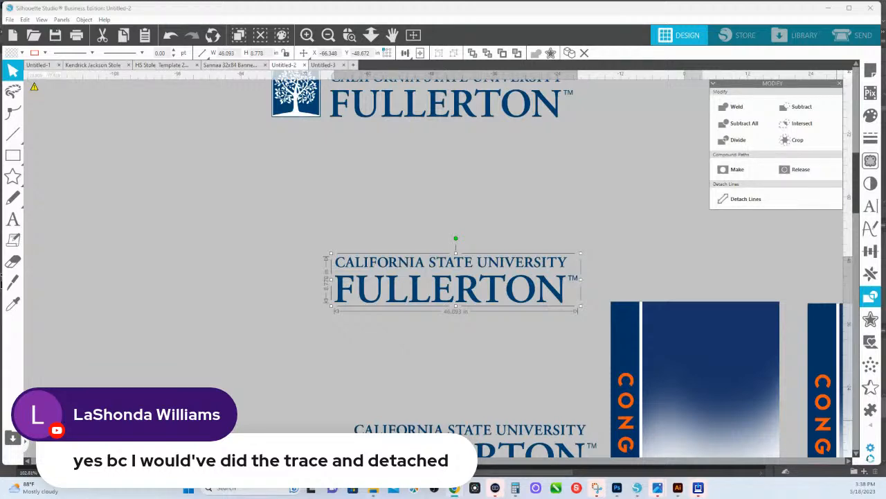
# Step: Move the cropped wordmark up and to the left, and place a duplicate directly below it
pyautogui.scroll(1, 598, 117)
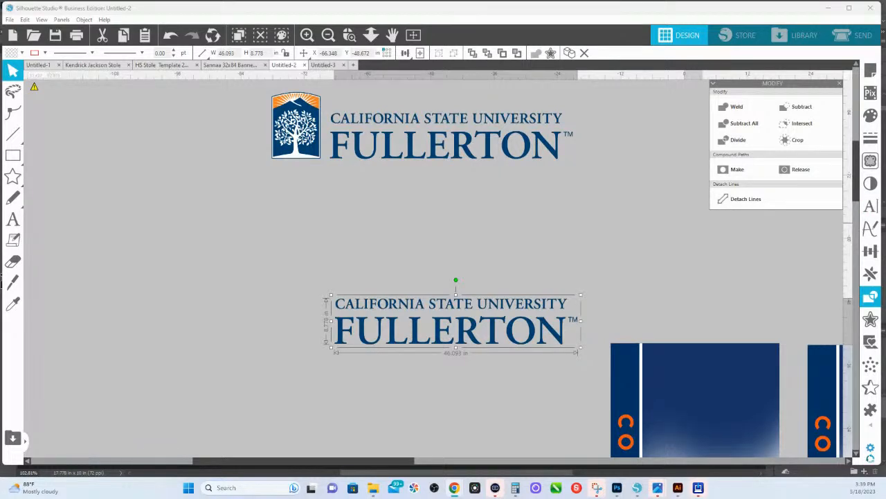
pyautogui.moveTo(432, 335); pyautogui.dragTo(399, 313)
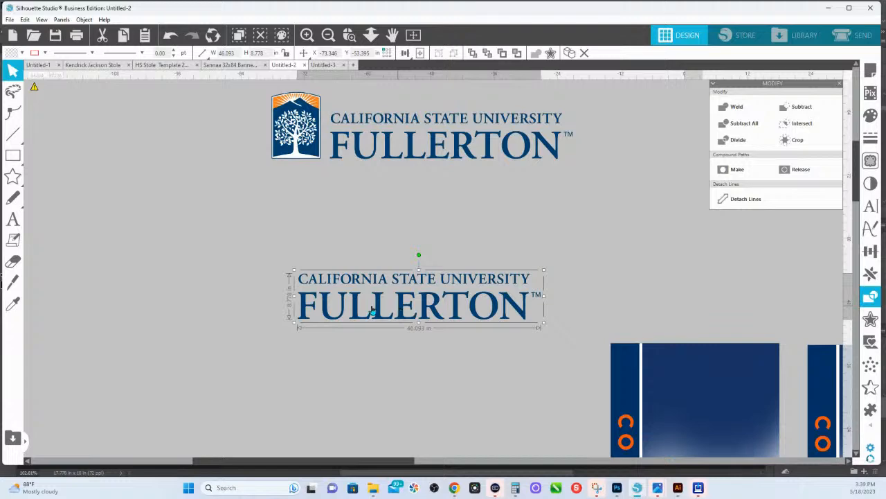
pyautogui.moveTo(380, 310); pyautogui.dragTo(379, 389)
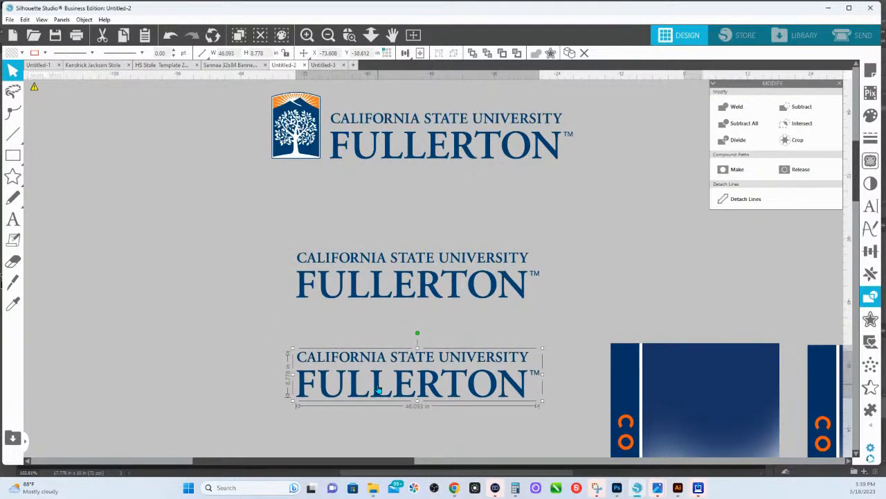
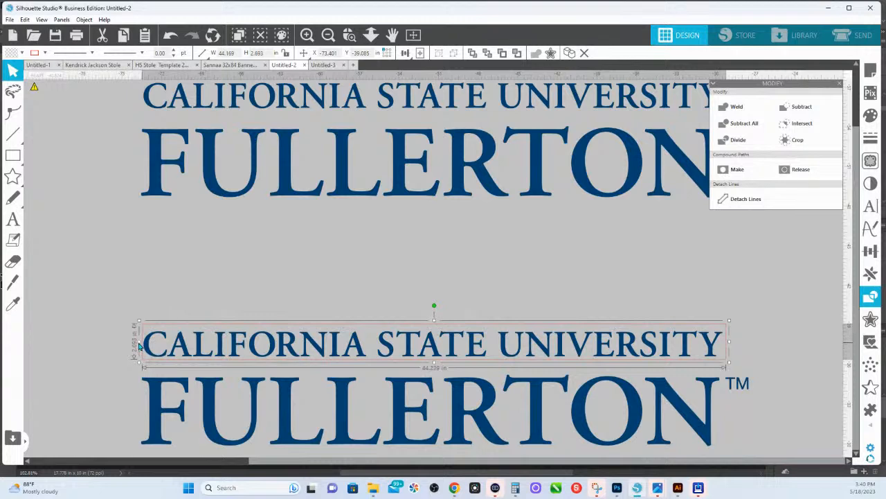
# Step: Copy the lower wordmark together with its rectangle, and crop the originals to keep only the CALIFORNIA STATE UNIVERSITY line
pyautogui.moveTo(189, 292); pyautogui.dragTo(443, 424)
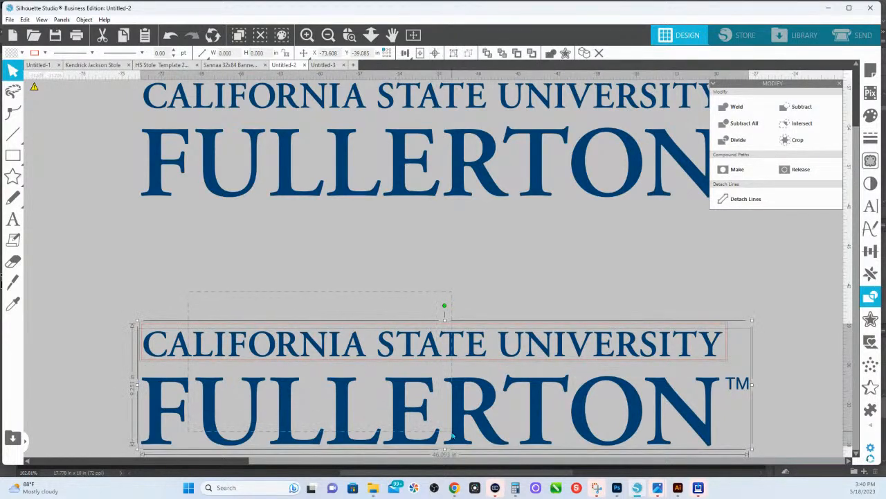
pyautogui.rightClick(449, 383)
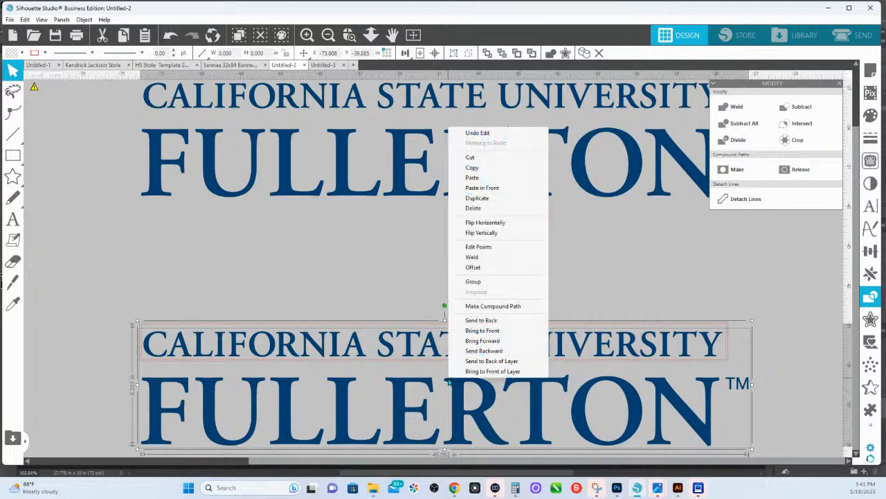
pyautogui.click(471, 168)
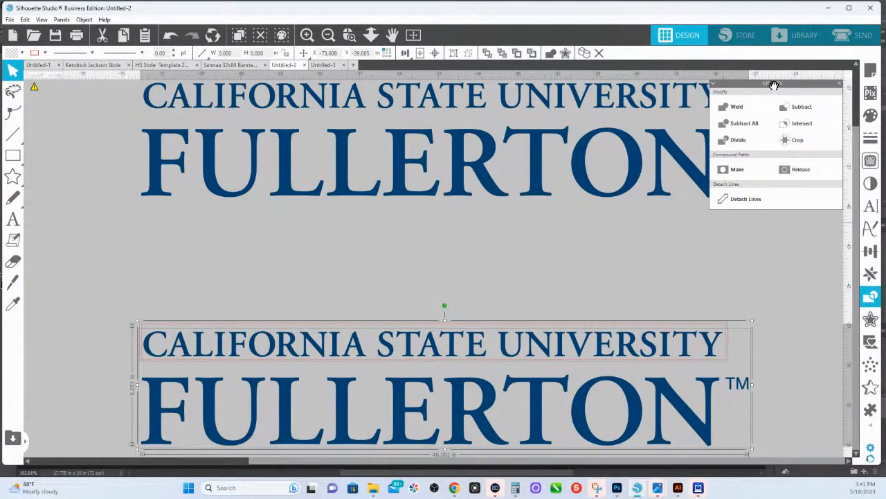
pyautogui.moveTo(775, 83); pyautogui.dragTo(707, 119)
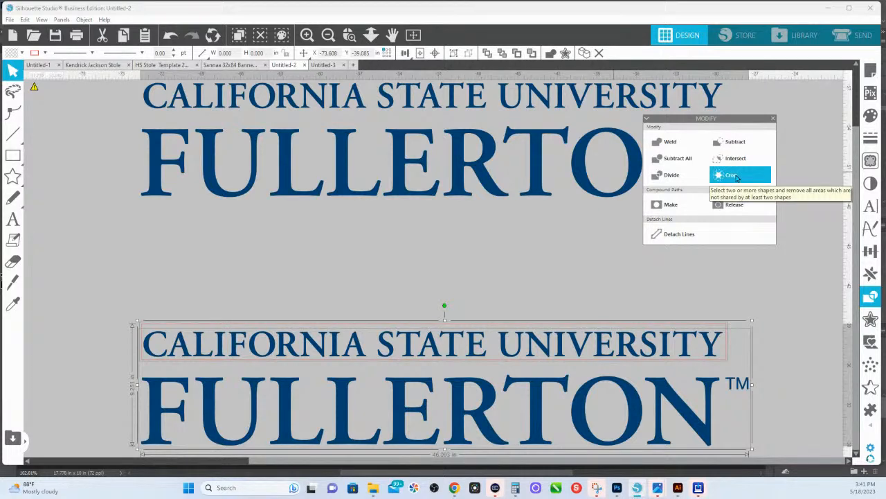
pyautogui.click(736, 178)
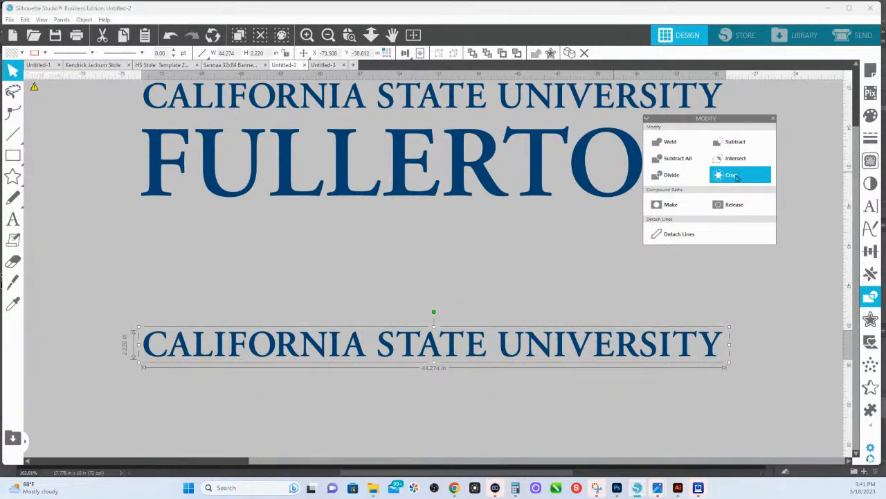
# Step: Paste the copied wordmark and rectangle in front, at their original position
pyautogui.rightClick(533, 249)
pyautogui.click(567, 88)
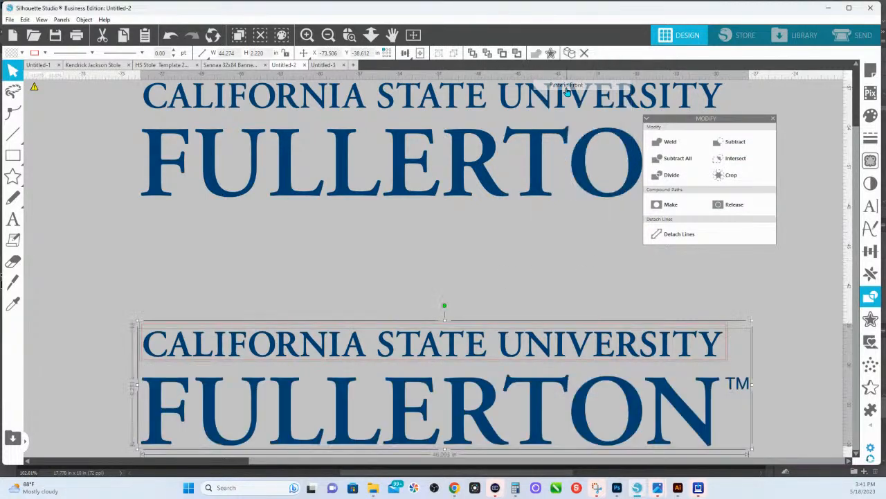
# Step: Subtract the rectangle from the pasted wordmark to leave only the FULLERTON line, and check the split with a trial move that is undone
pyautogui.click(736, 143)
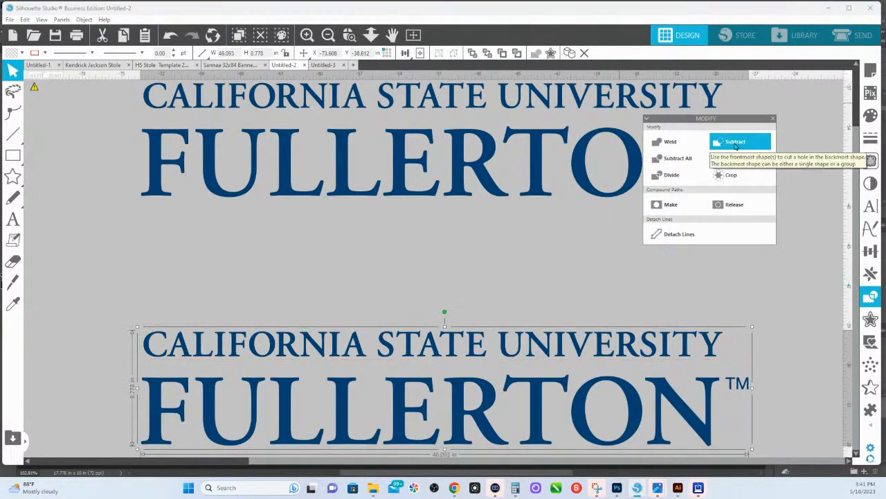
pyautogui.click(435, 292)
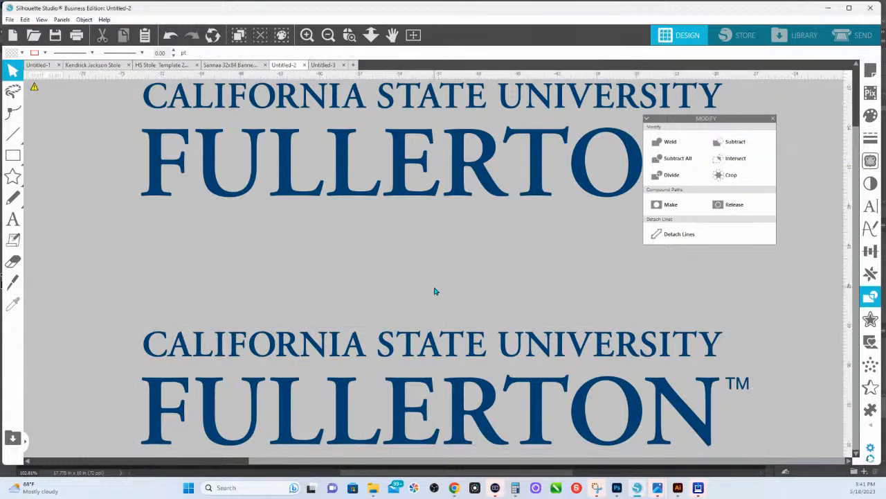
pyautogui.moveTo(471, 354); pyautogui.dragTo(468, 322)
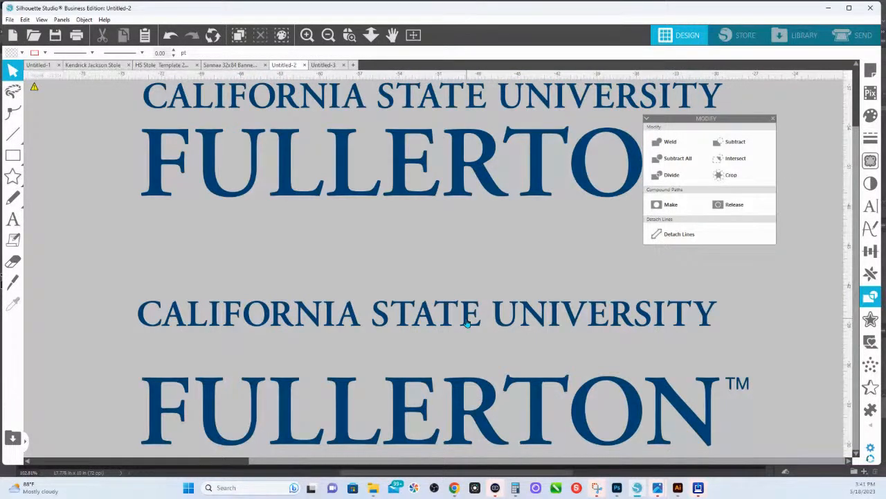
pyautogui.hotkey('ctrl', 'z')
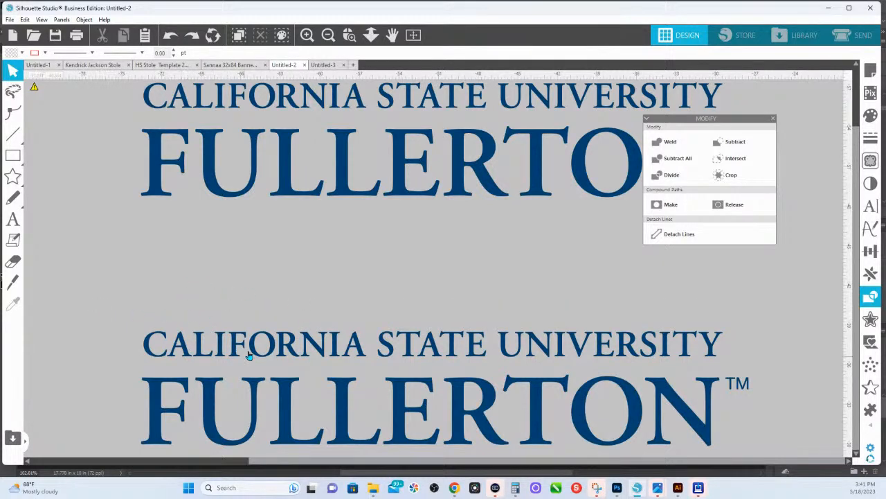
# Step: Draw a rectangle about 26.4 × 2.6 in around the words CALIFORNIA STATE in the lower wordmark and select it with the artwork beneath
pyautogui.click(14, 158)
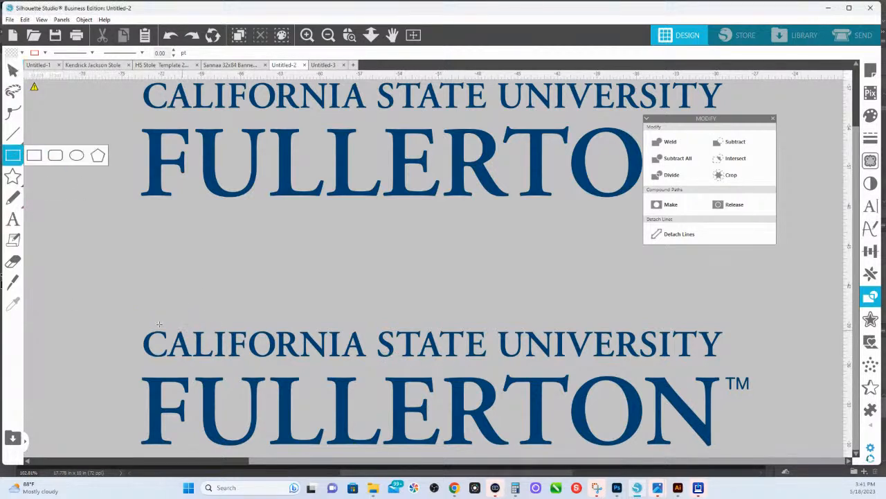
pyautogui.moveTo(138, 328); pyautogui.dragTo(488, 365)
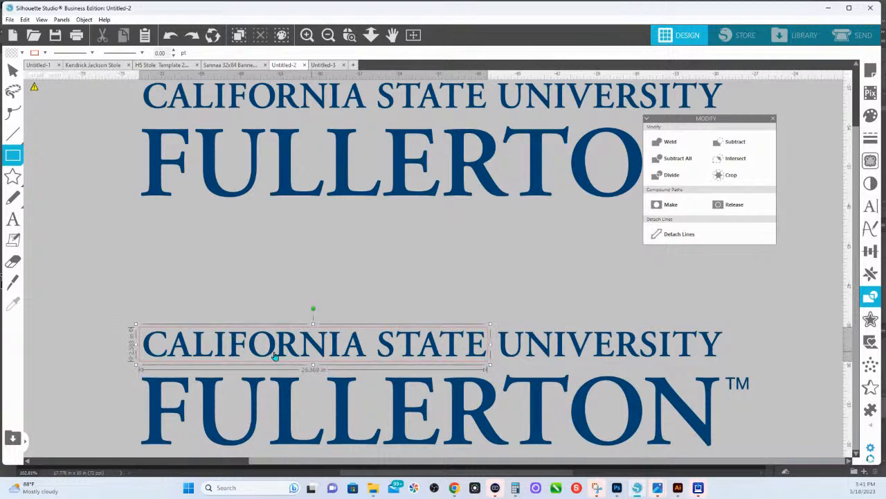
pyautogui.press('v')
pyautogui.moveTo(114, 294); pyautogui.dragTo(566, 344)
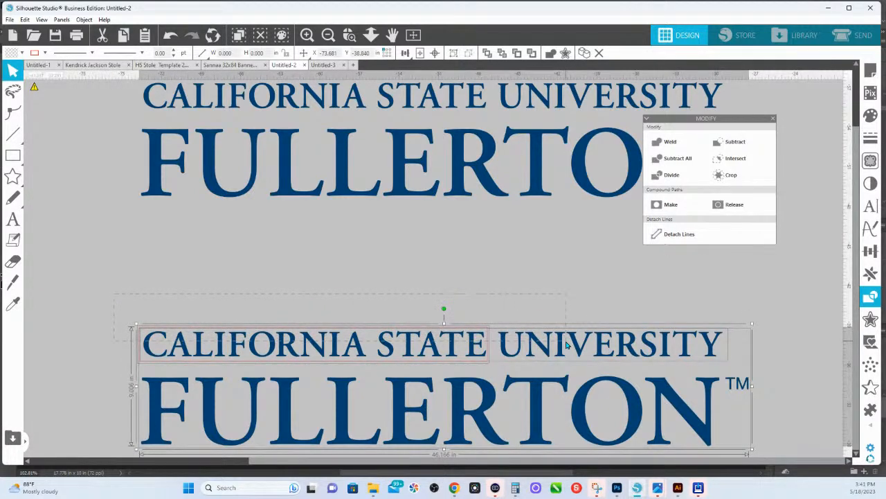
# Step: Show the edit points of the FULLERTON piece and slice it with the Knife horizontally between the two text lines
pyautogui.click(452, 317)
pyautogui.click(212, 418)
pyautogui.doubleClick(211, 418)
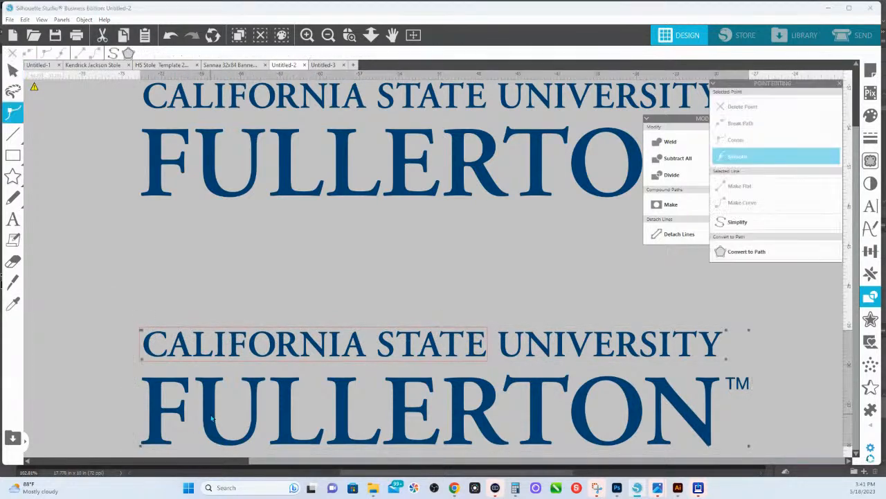
pyautogui.click(148, 330)
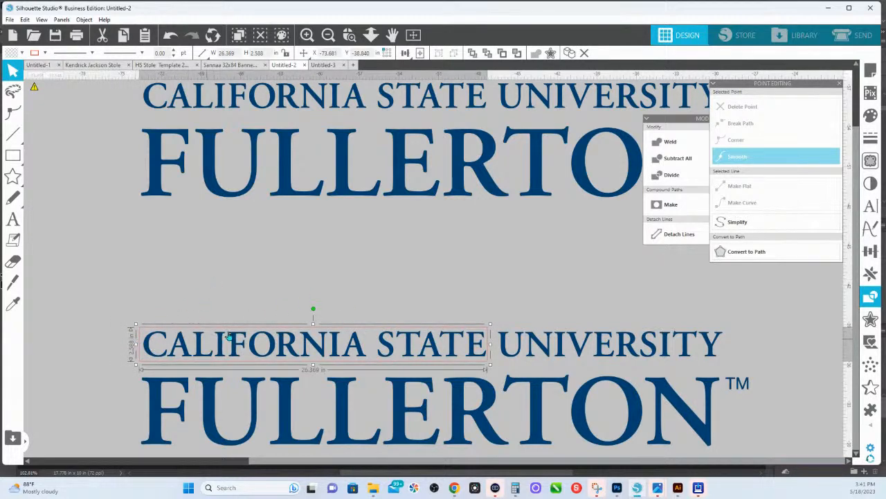
pyautogui.click(12, 281)
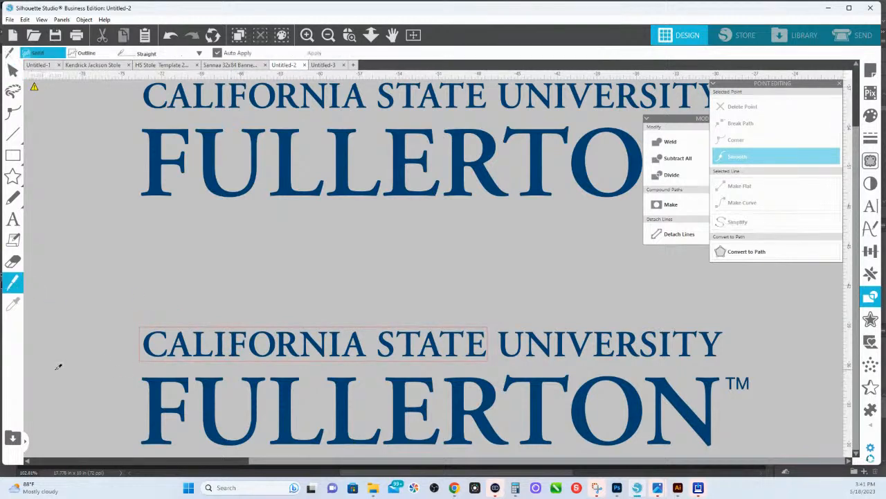
pyautogui.moveTo(60, 377); pyautogui.dragTo(836, 347)
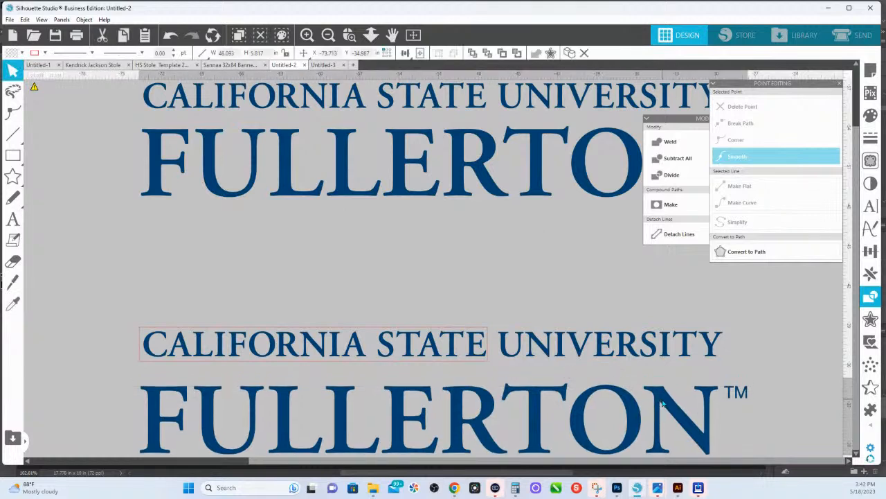
# Step: Extend the rectangle around CALIFORNIA STATE past the start of the text, to about 29.6 × 2.9 in
pyautogui.click(382, 332)
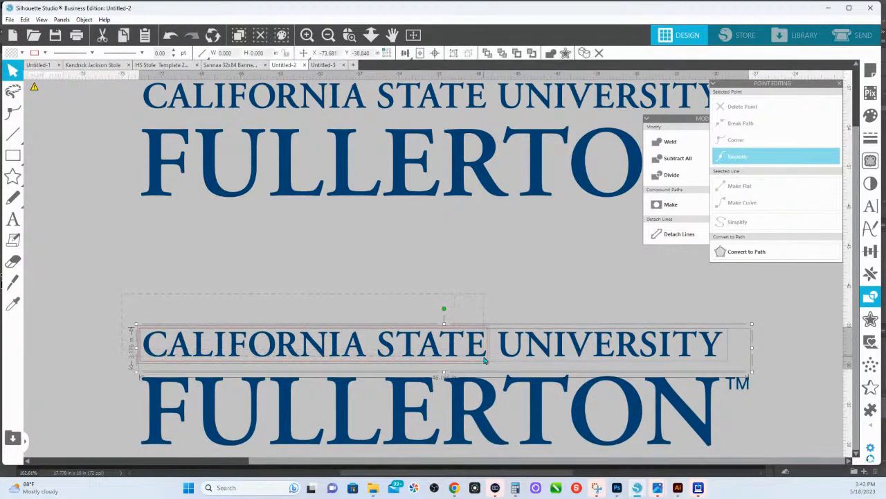
pyautogui.click(364, 322)
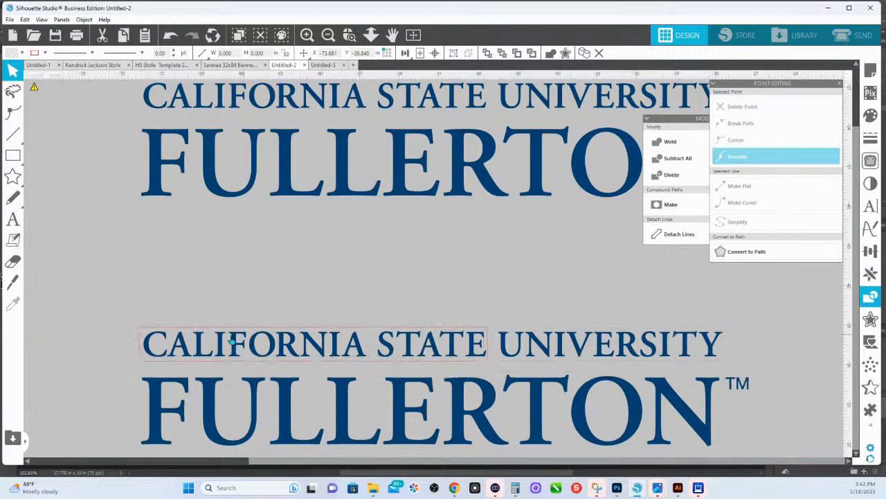
pyautogui.click(195, 327)
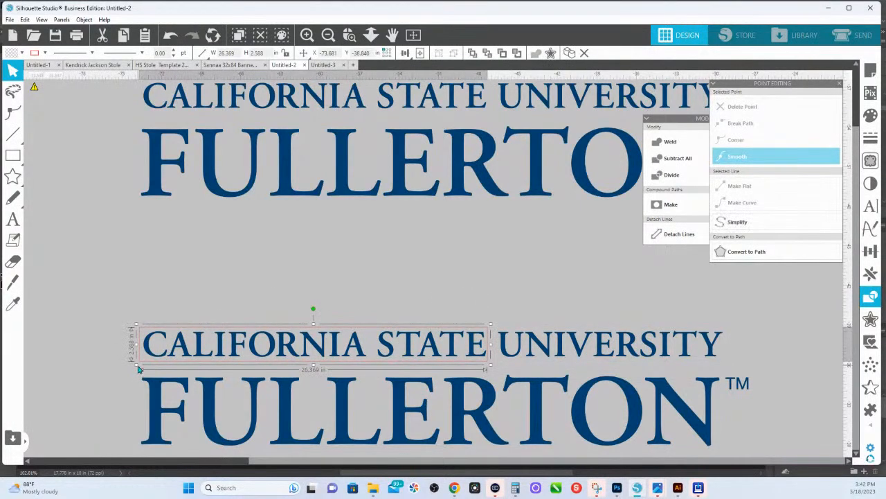
pyautogui.click(137, 369)
pyautogui.click(140, 365)
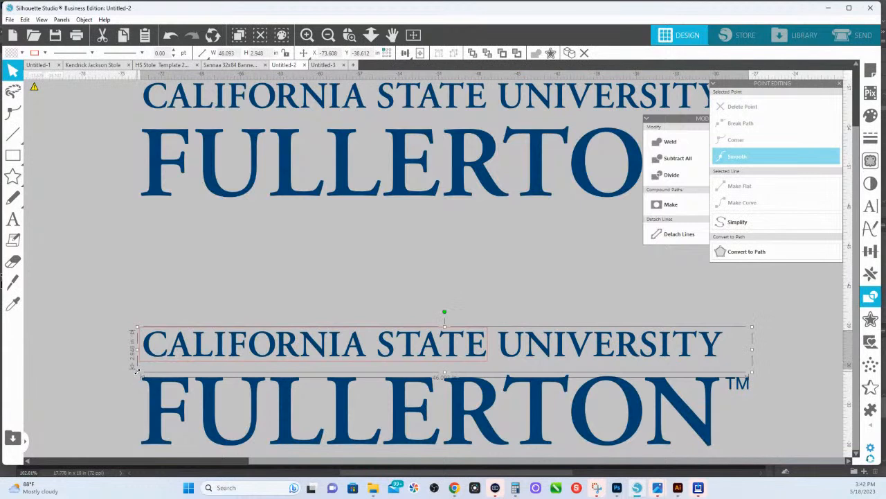
pyautogui.click(137, 368)
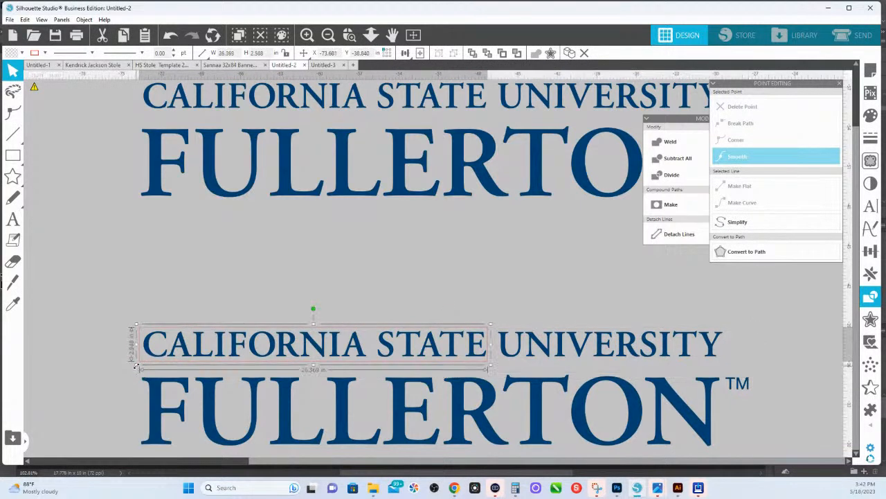
pyautogui.moveTo(137, 368); pyautogui.dragTo(94, 370)
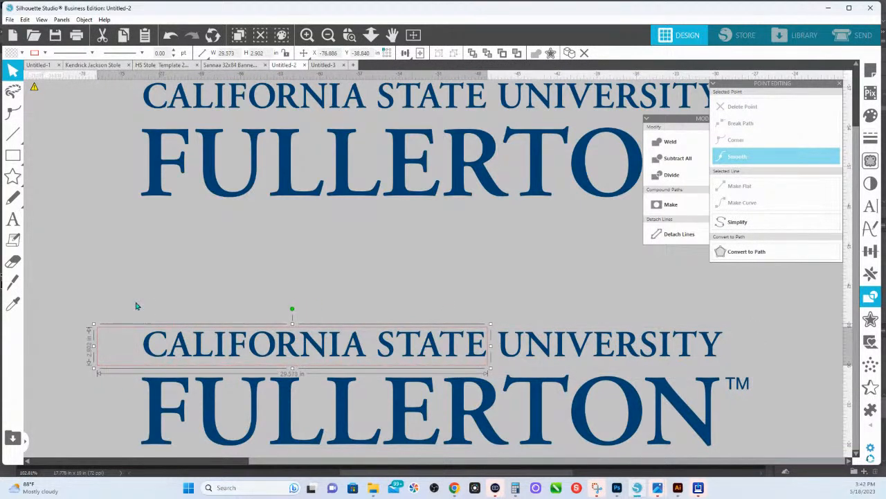
# Step: Copy the rectangle together with the CALIFORNIA STATE UNIVERSITY line, and subtract the rectangle from the originals to leave only UNIVERSITY
pyautogui.moveTo(90, 295); pyautogui.dragTo(456, 354)
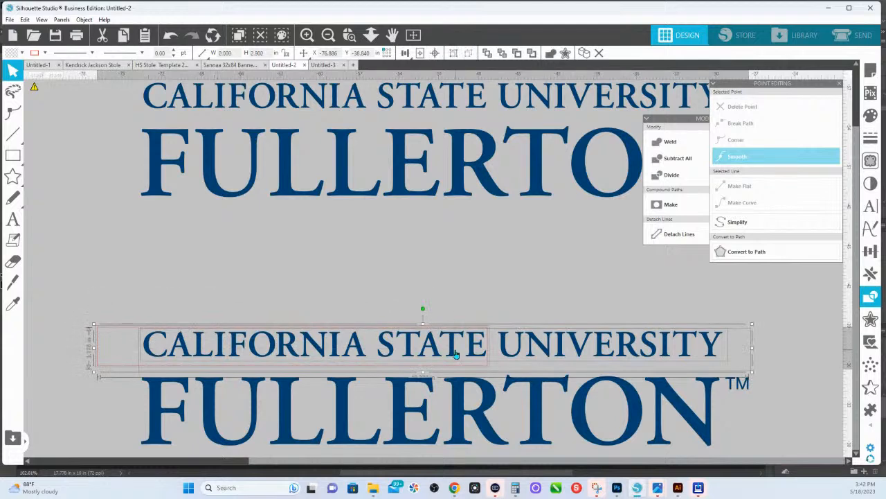
pyautogui.rightClick(408, 357)
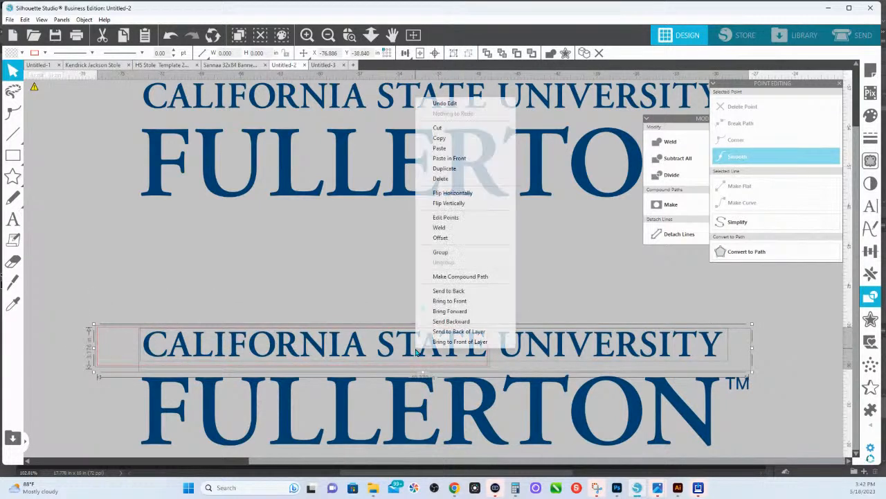
pyautogui.click(440, 139)
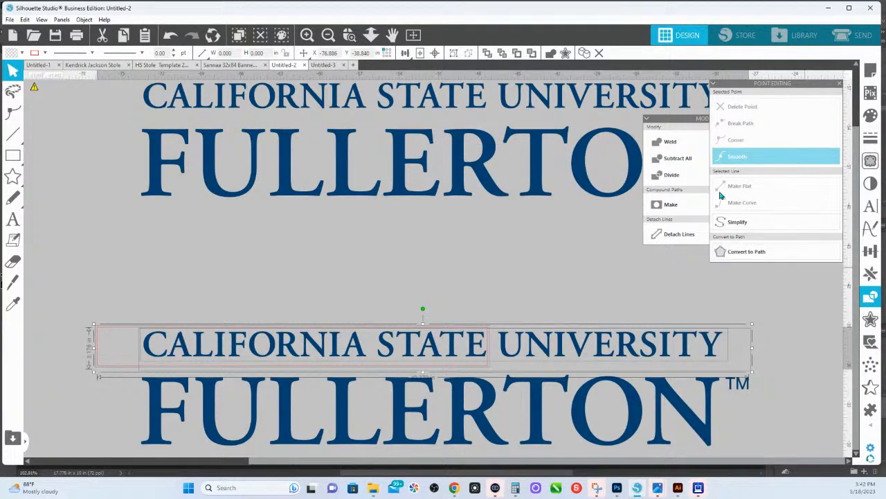
pyautogui.click(689, 121)
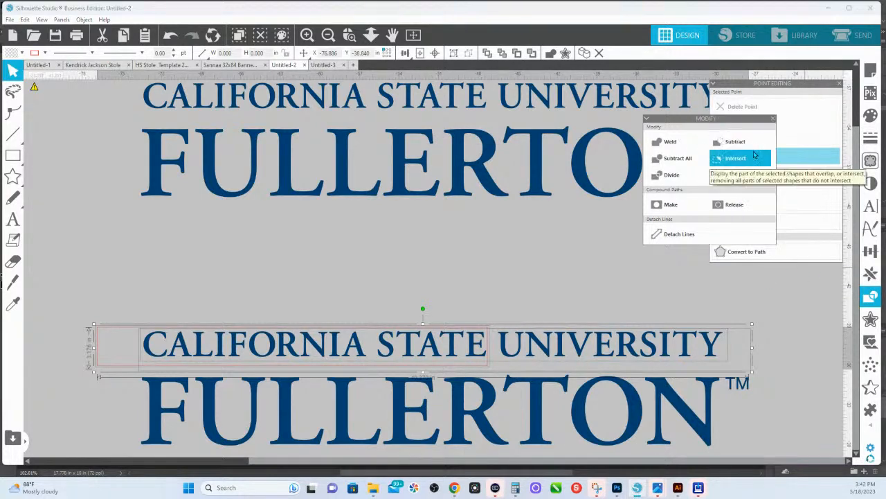
pyautogui.click(741, 145)
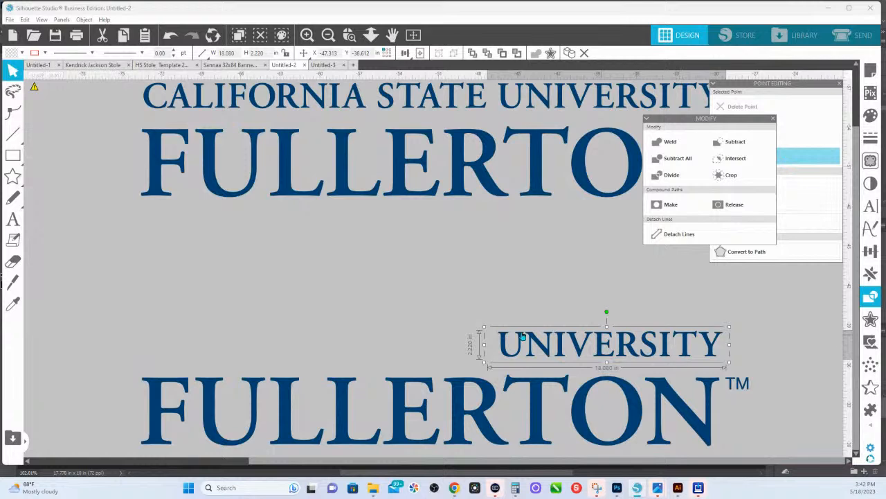
# Step: Paste the copied pieces in front and crop them to CALIFORNIA STATE, checking the split with a trial move that is undone
pyautogui.rightClick(389, 309)
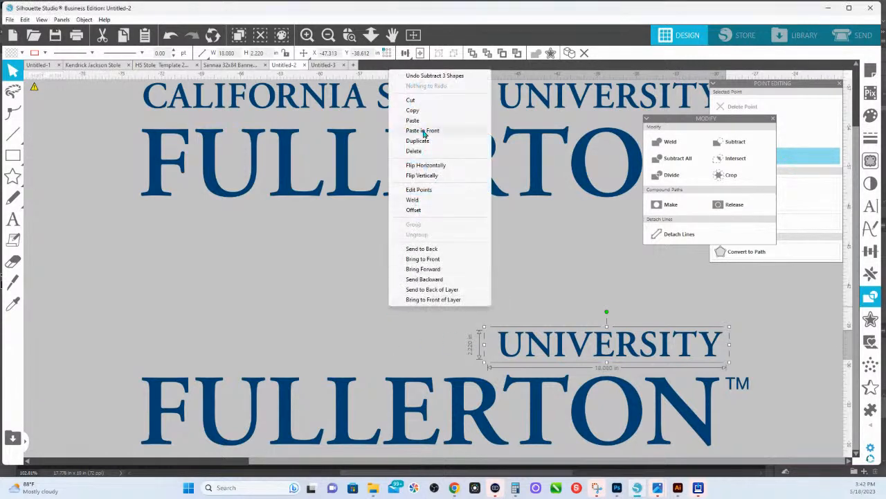
pyautogui.click(423, 131)
pyautogui.click(731, 175)
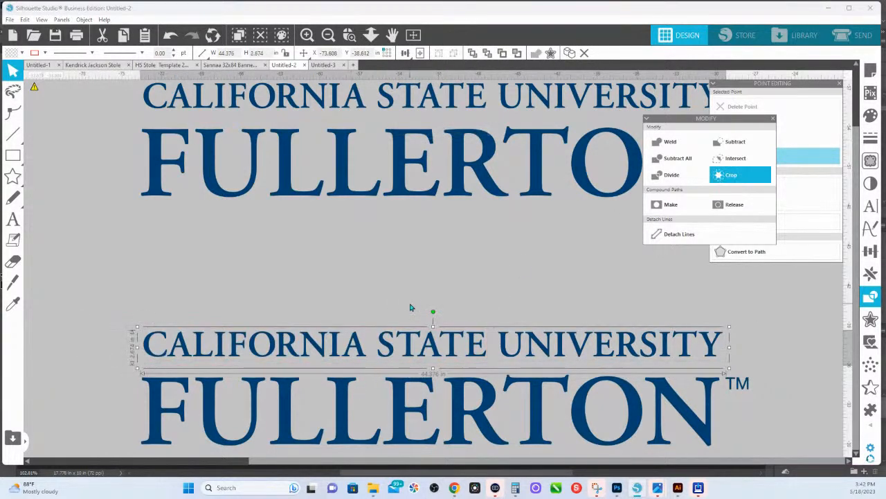
pyautogui.moveTo(427, 352); pyautogui.dragTo(426, 328)
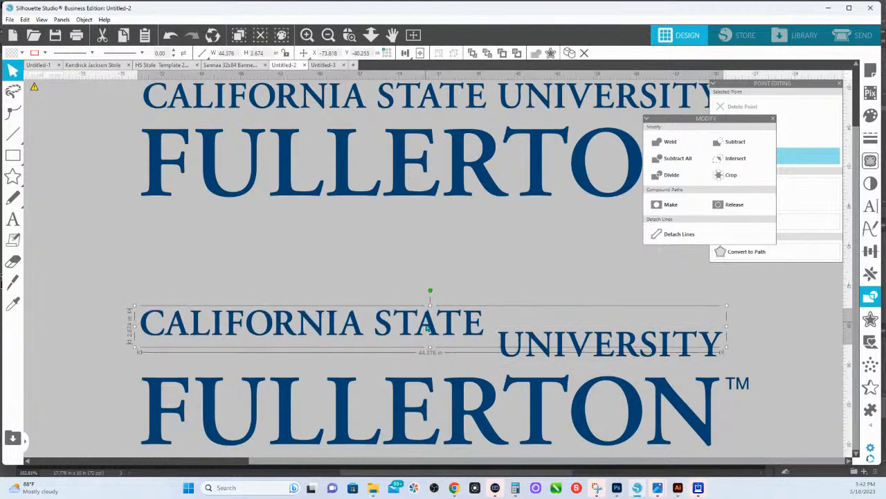
pyautogui.hotkey('ctrl', 'z')
pyautogui.click(509, 297)
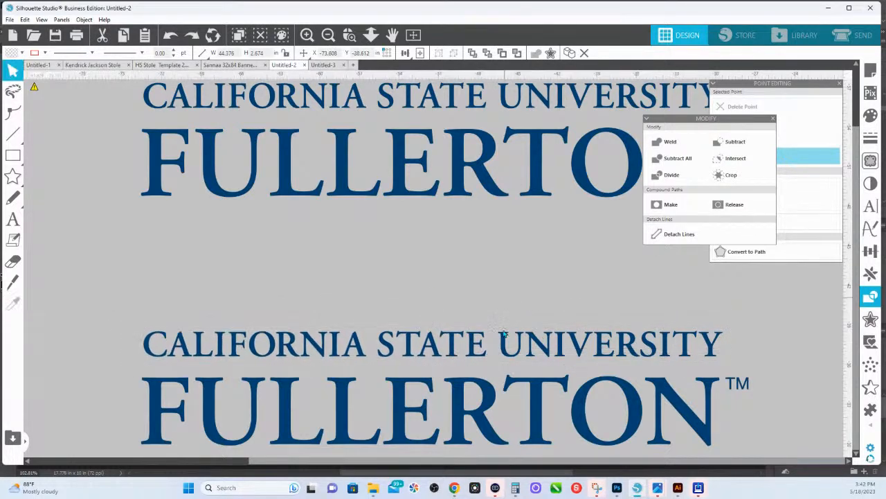
# Step: Move CALIFORNIA STATE up clear of the other words and delete its stray edit point beyond the end of the text
pyautogui.moveTo(478, 345); pyautogui.dragTo(492, 291)
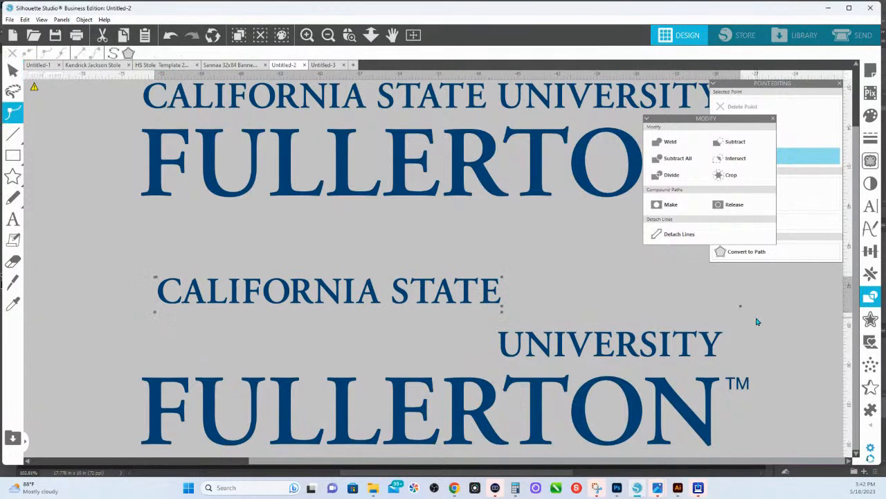
pyautogui.click(739, 306)
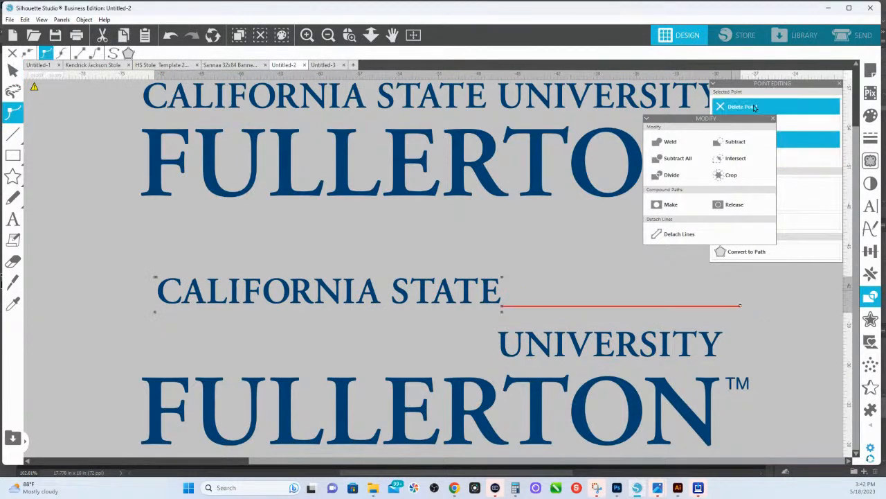
pyautogui.click(755, 107)
pyautogui.click(441, 302)
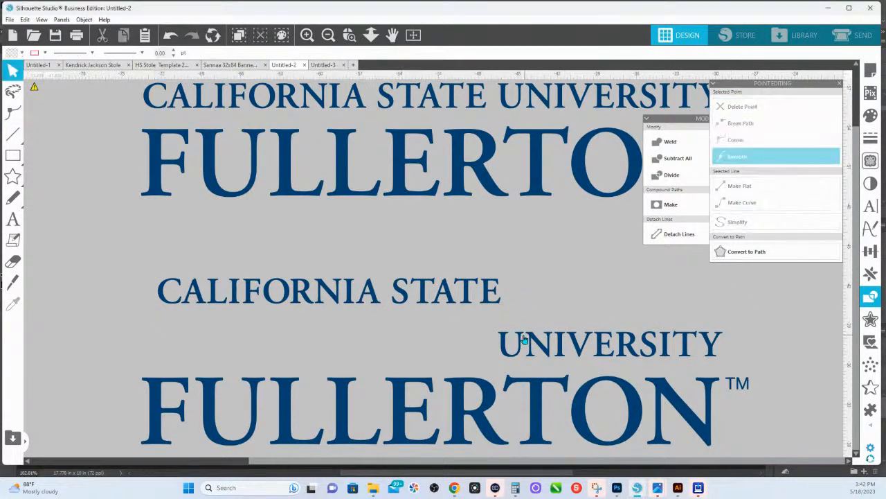
# Step: Move UNIVERSITY directly above FULLERTON, aligned at its start, and enlarge it to about 46.9 × 5.8 in to match the width of FULLERTON
pyautogui.moveTo(524, 339); pyautogui.dragTo(166, 357)
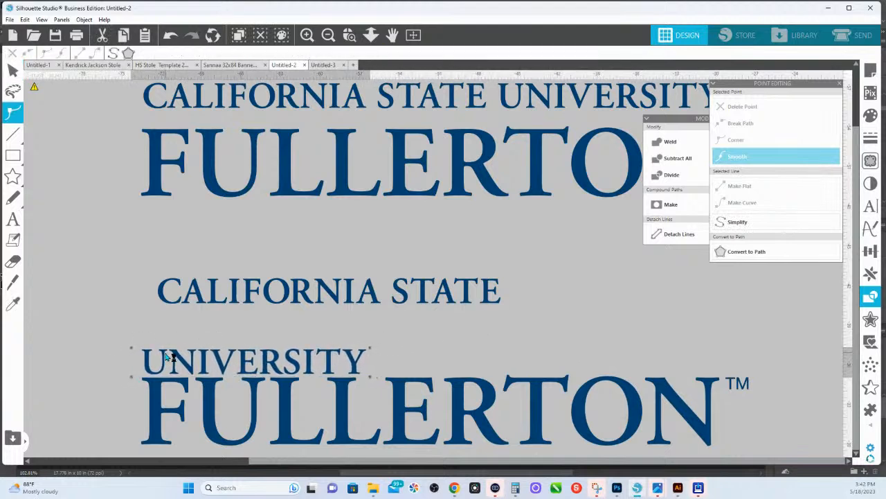
pyautogui.click(396, 348)
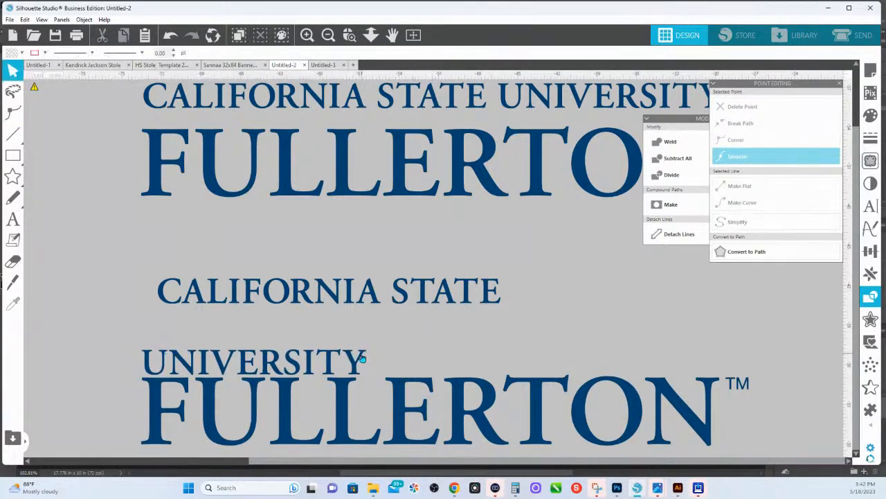
pyautogui.click(362, 358)
pyautogui.moveTo(368, 346); pyautogui.dragTo(746, 308)
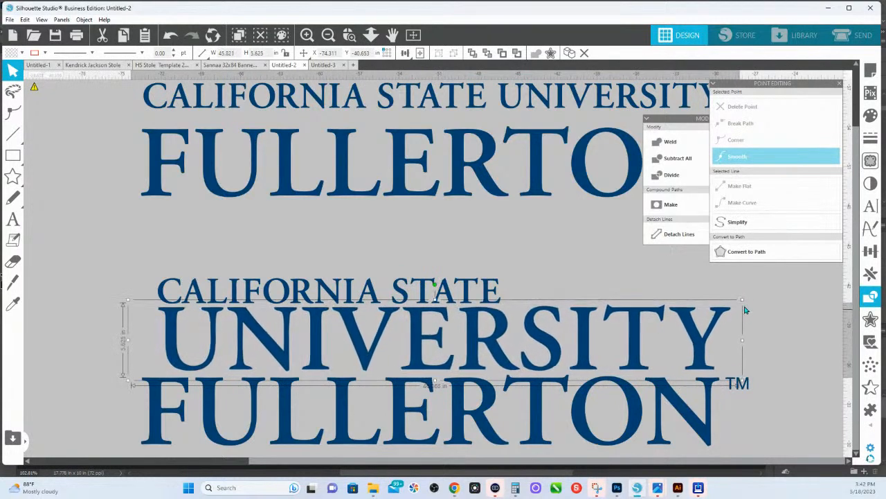
pyautogui.moveTo(695, 333); pyautogui.dragTo(674, 334)
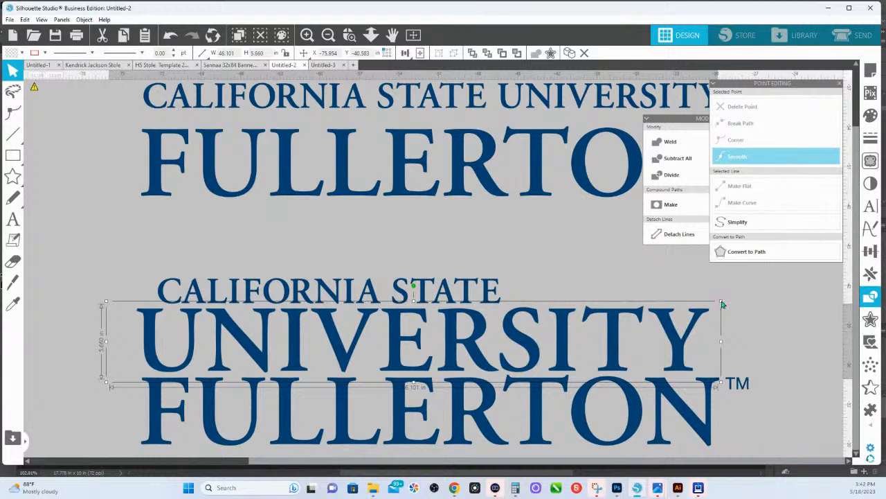
pyautogui.moveTo(721, 304); pyautogui.dragTo(733, 301)
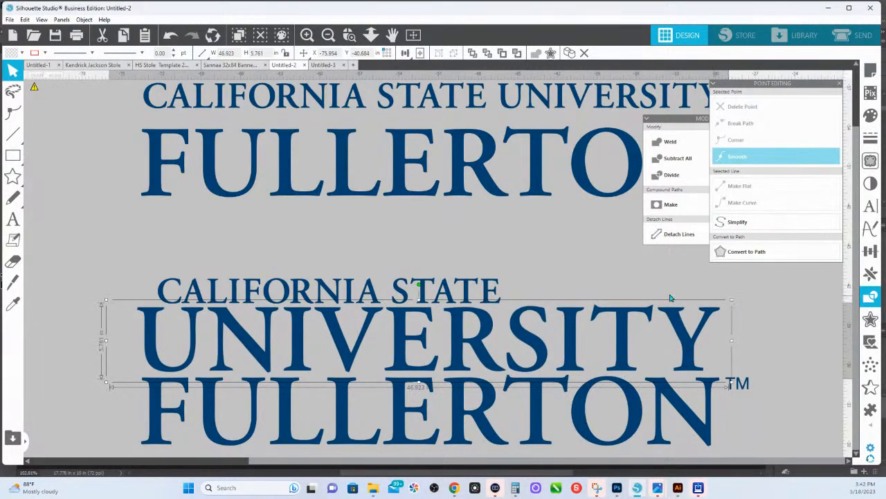
# Step: Enlarge CALIFORNIA STATE above UNIVERSITY to about 44.4 × 4.5 in, matching both ends to the width of the lines below
pyautogui.click(469, 295)
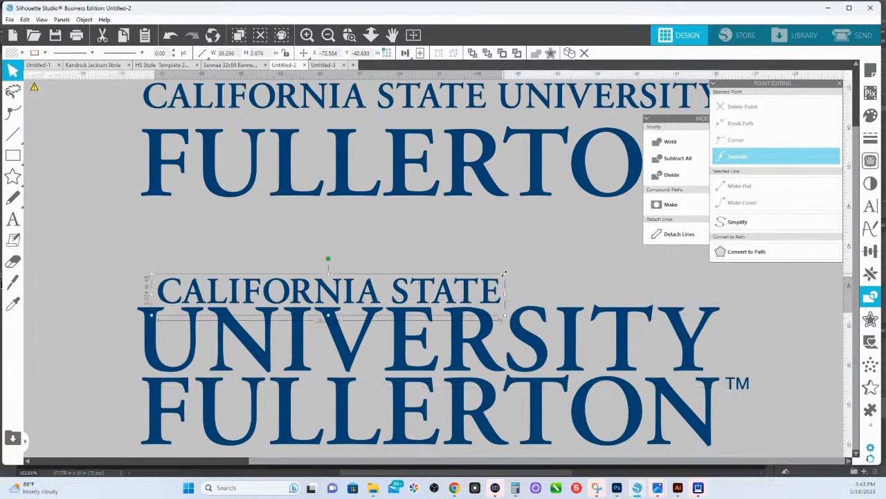
pyautogui.moveTo(504, 273); pyautogui.dragTo(721, 248)
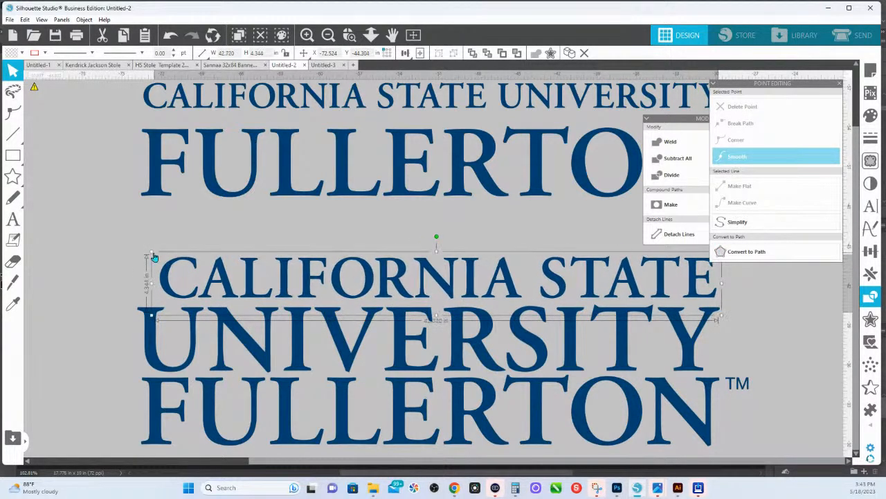
pyautogui.moveTo(149, 252); pyautogui.dragTo(132, 251)
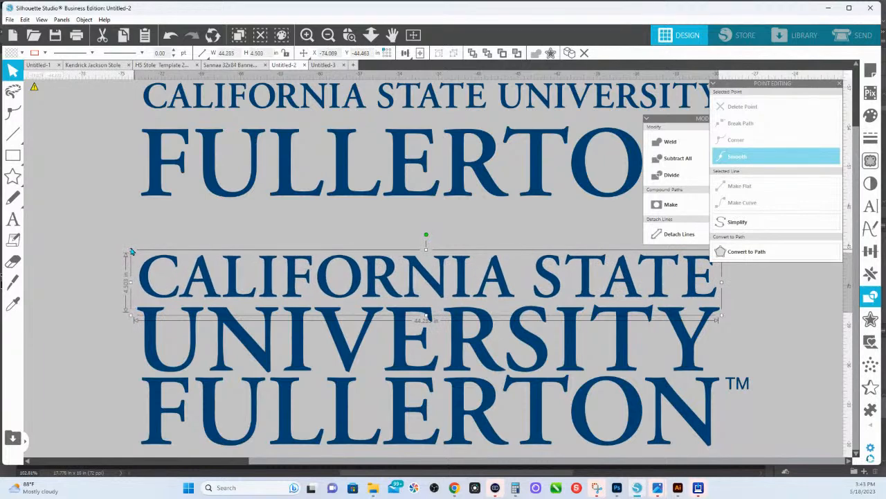
pyautogui.click(371, 36)
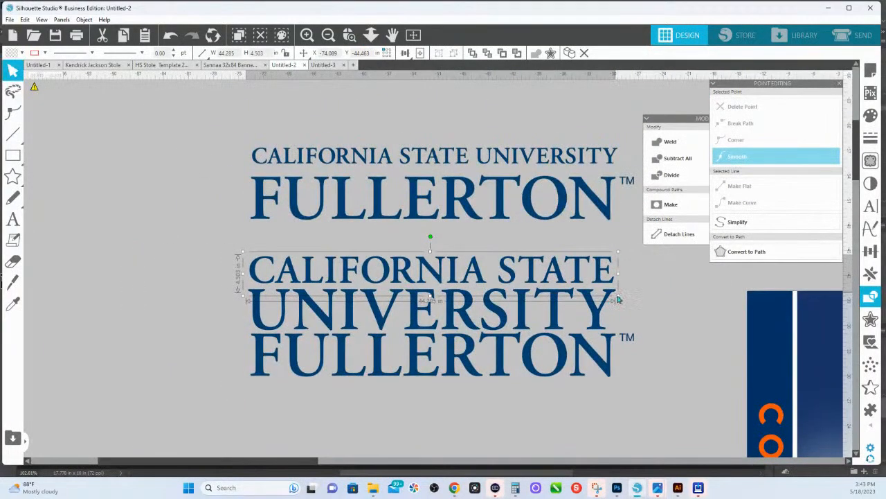
pyautogui.moveTo(616, 300); pyautogui.dragTo(621, 299)
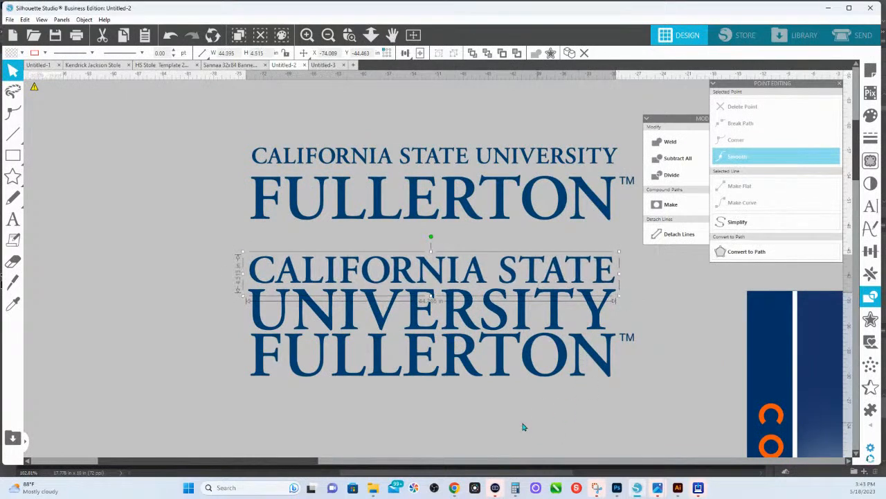
# Step: Try to space the three stacked lines CALIFORNIA STATE, UNIVERSITY and FULLERTON evenly in the vertical direction
pyautogui.moveTo(484, 417); pyautogui.dragTo(363, 272)
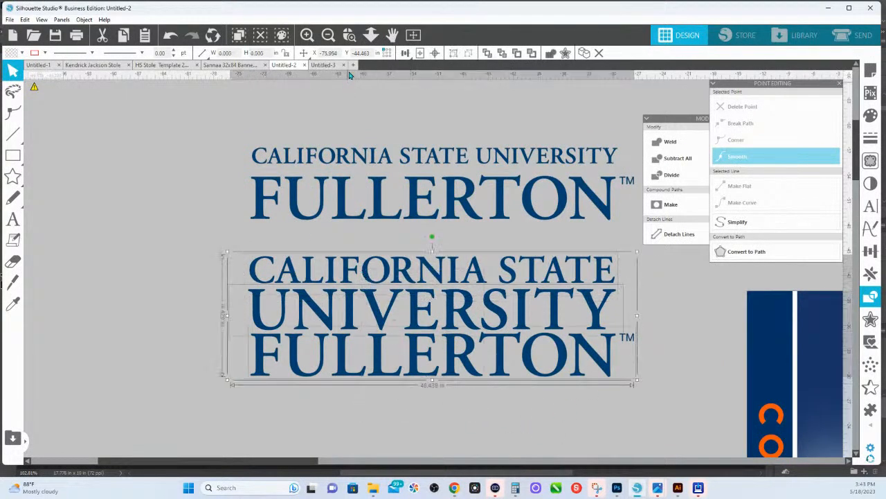
pyautogui.click(406, 54)
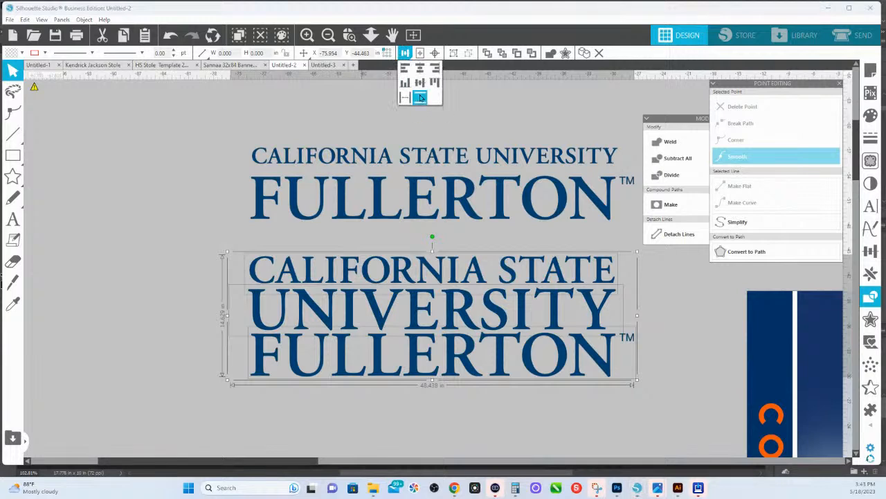
pyautogui.click(214, 337)
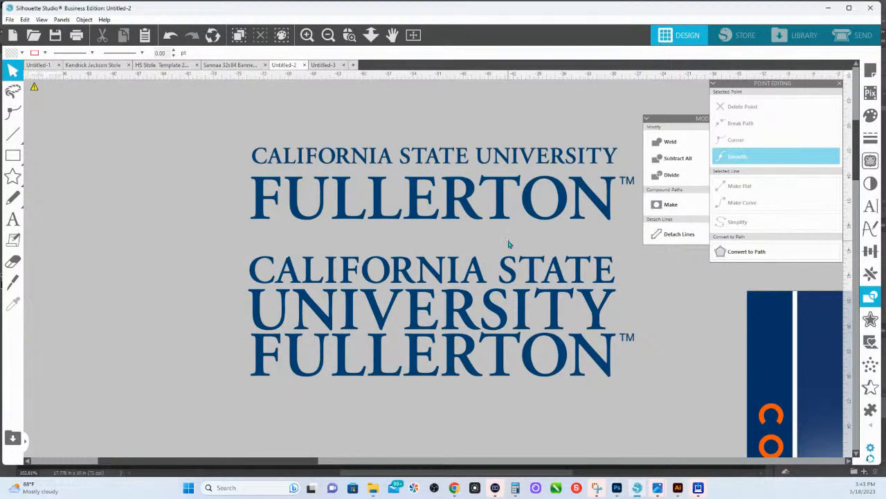
# Step: Nudge CALIFORNIA STATE up slightly and raise its lower edit points close beneath the letters, for a height of about 3.75 in
pyautogui.click(511, 276)
pyautogui.press('Up')
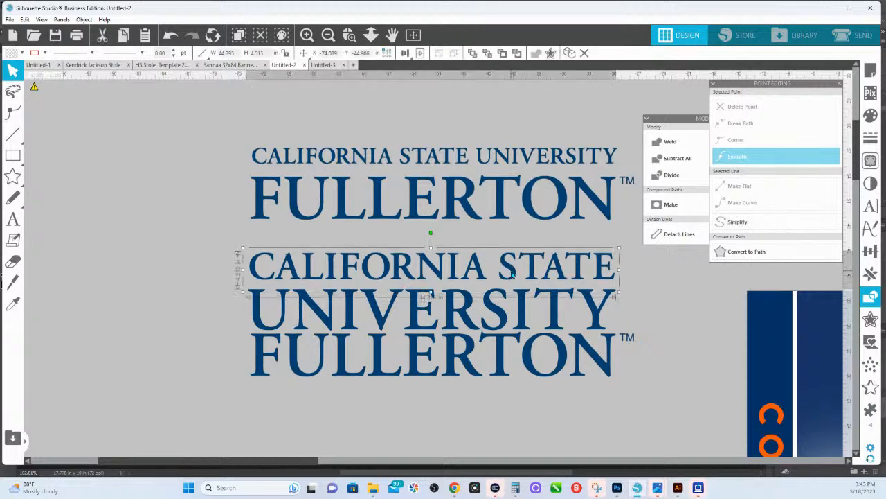
pyautogui.doubleClick(511, 275)
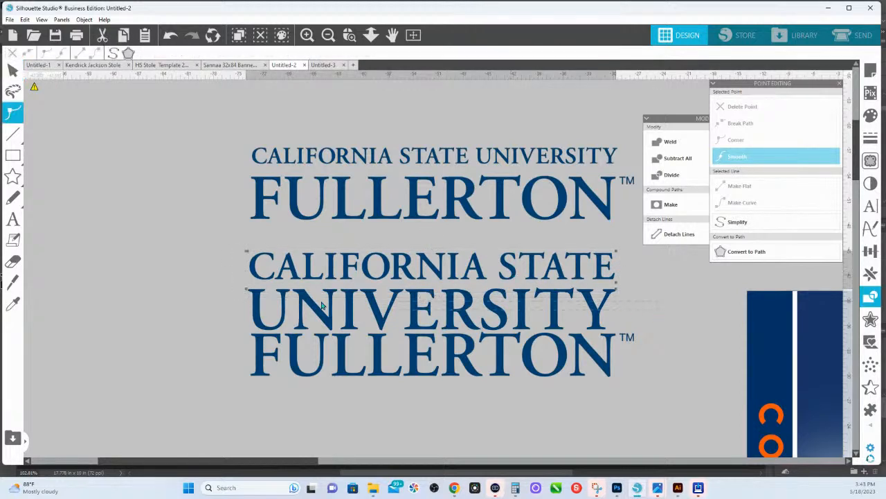
pyautogui.moveTo(322, 306); pyautogui.dragTo(212, 292)
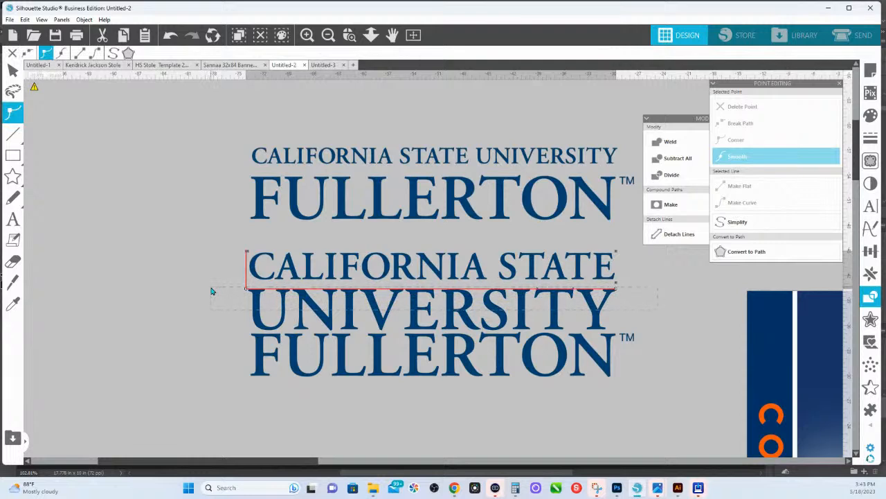
pyautogui.press('Up')
pyautogui.press('Up')
pyautogui.press('Up')
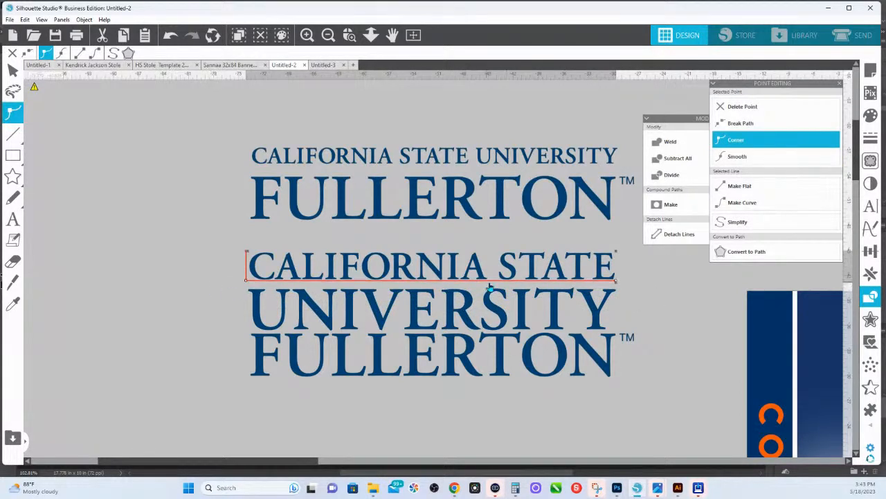
pyautogui.click(513, 309)
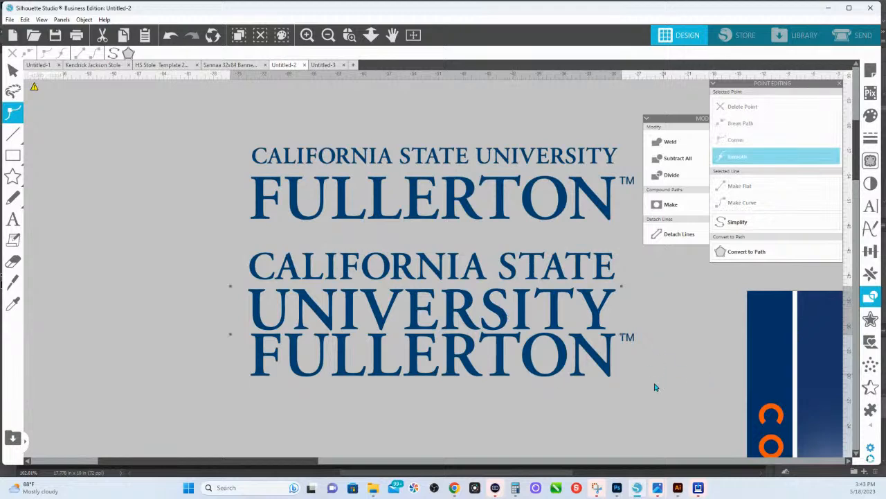
pyautogui.press('Escape')
# Step: Space the three stacked lines evenly in the vertical direction and nudge CALIFORNIA STATE slightly farther up from UNIVERSITY
pyautogui.click(456, 258)
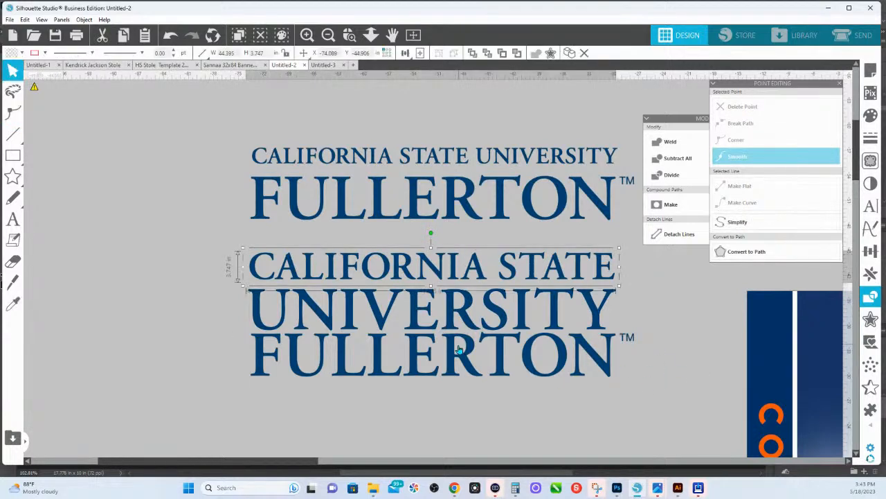
pyautogui.moveTo(466, 403); pyautogui.dragTo(443, 273)
pyautogui.click(406, 54)
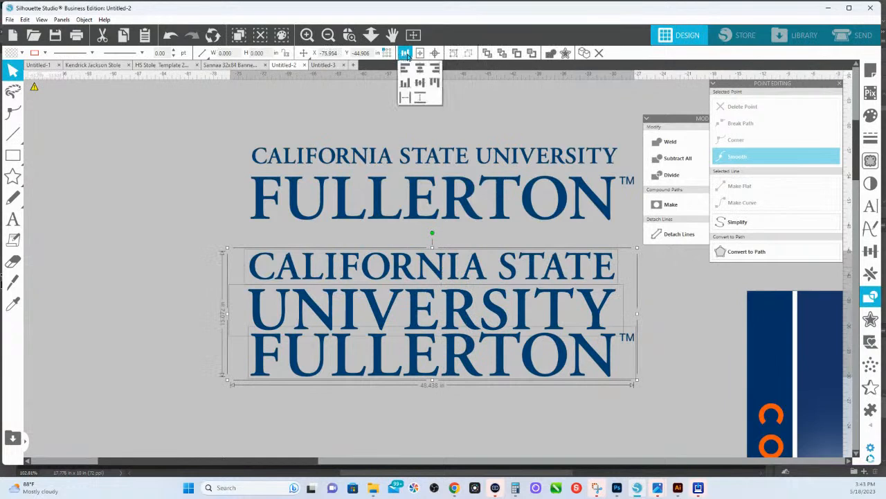
pyautogui.click(421, 99)
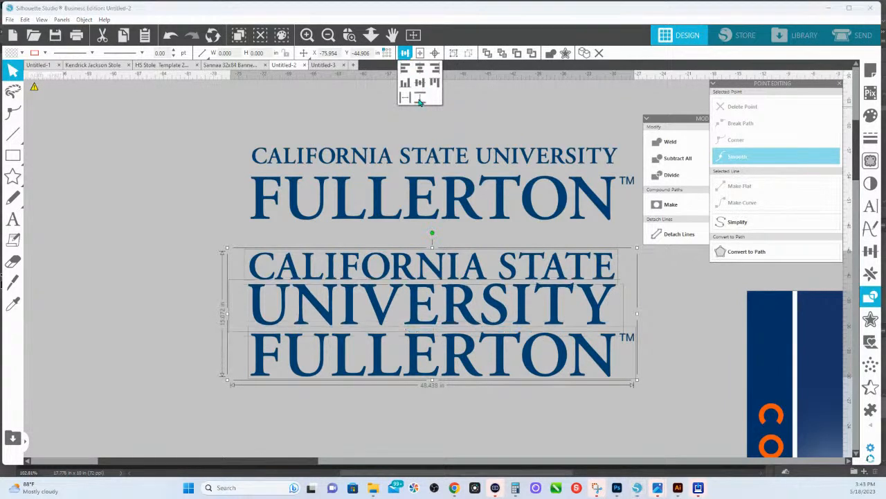
pyautogui.click(653, 327)
pyautogui.click(470, 273)
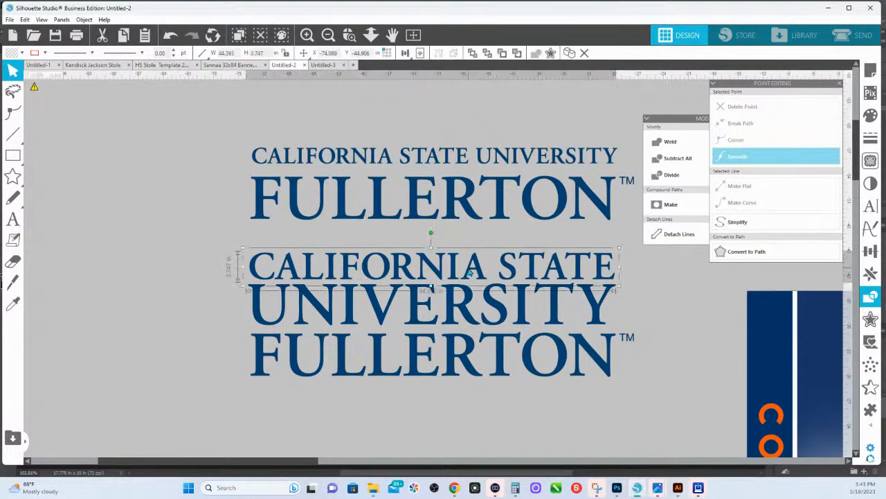
pyautogui.press('Up')
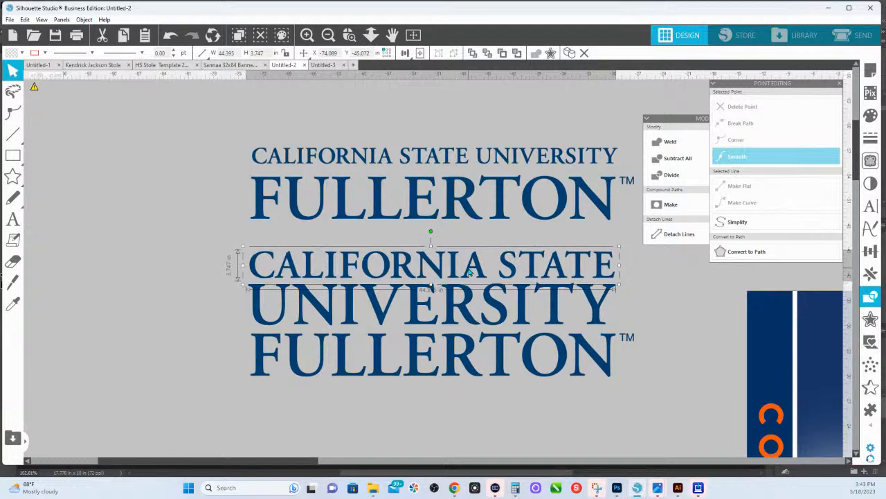
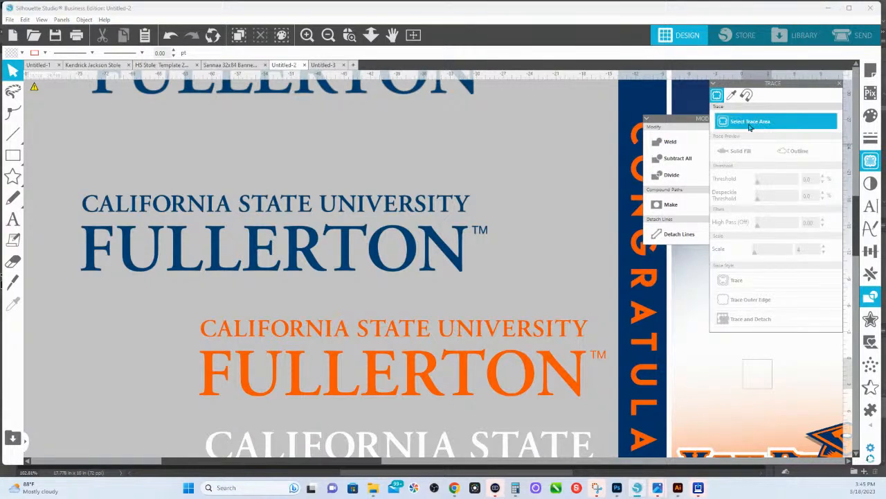
# Step: Trace the blue two-line wordmark image above the orange one and move the image and the traced outline apart
pyautogui.moveTo(52, 179)
pyautogui.mouseDown()
pyautogui.moveTo(323, 212)
pyautogui.moveTo(515, 296)
pyautogui.mouseUp()
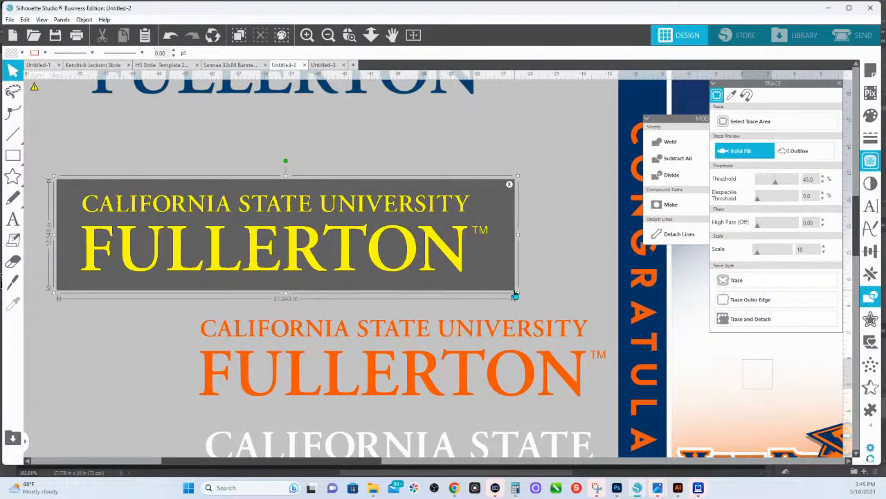
pyautogui.moveTo(758, 256); pyautogui.dragTo(736, 258)
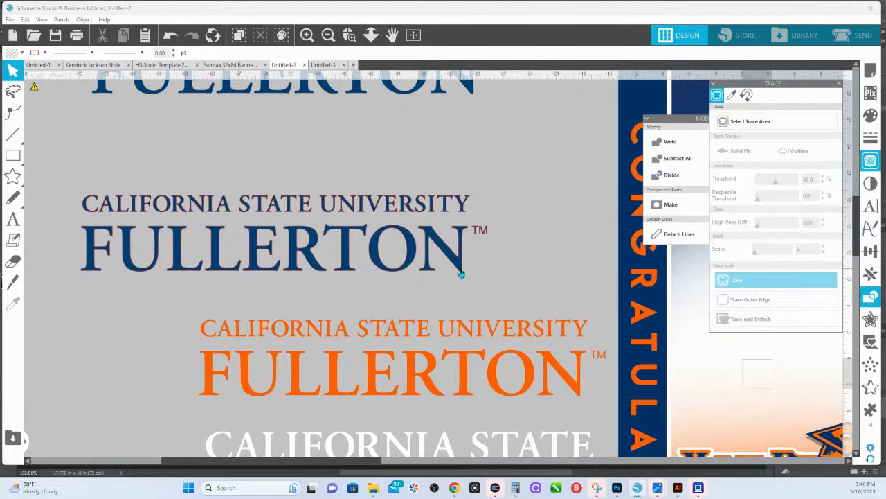
pyautogui.moveTo(460, 274); pyautogui.dragTo(464, 196)
pyautogui.moveTo(465, 230); pyautogui.dragTo(485, 247)
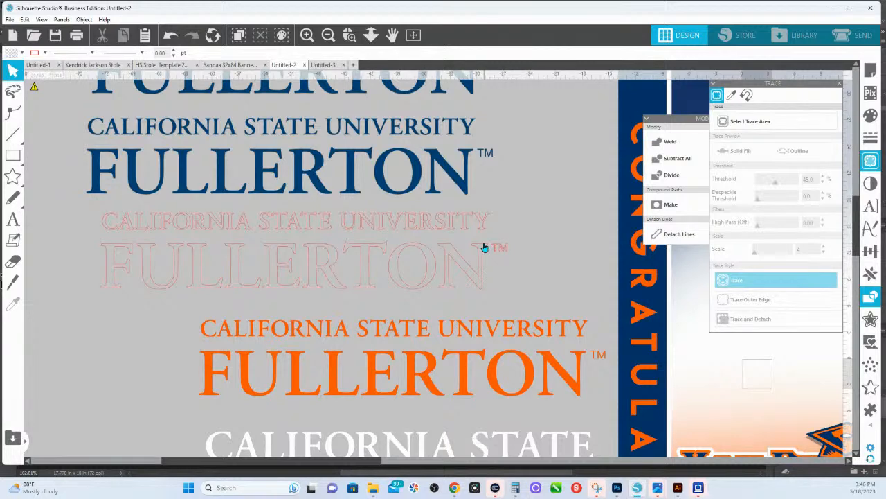
# Step: Fill the traced wordmark outline with green
pyautogui.click(485, 248)
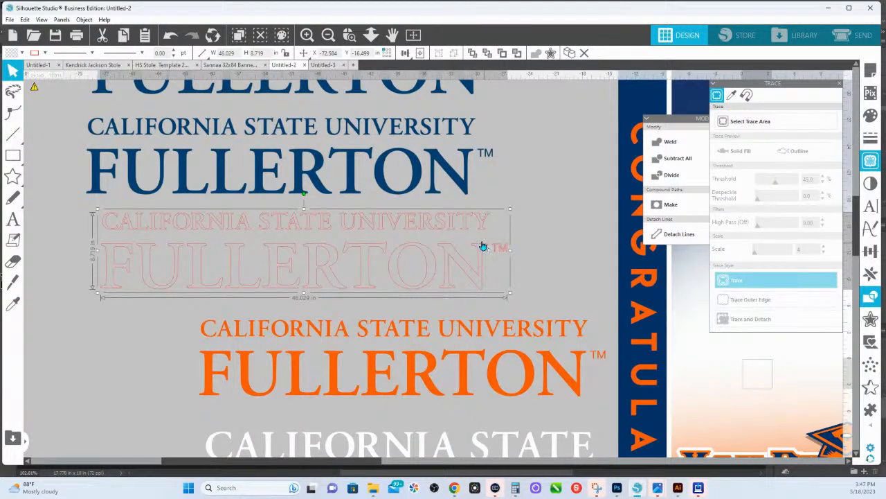
pyautogui.click(870, 118)
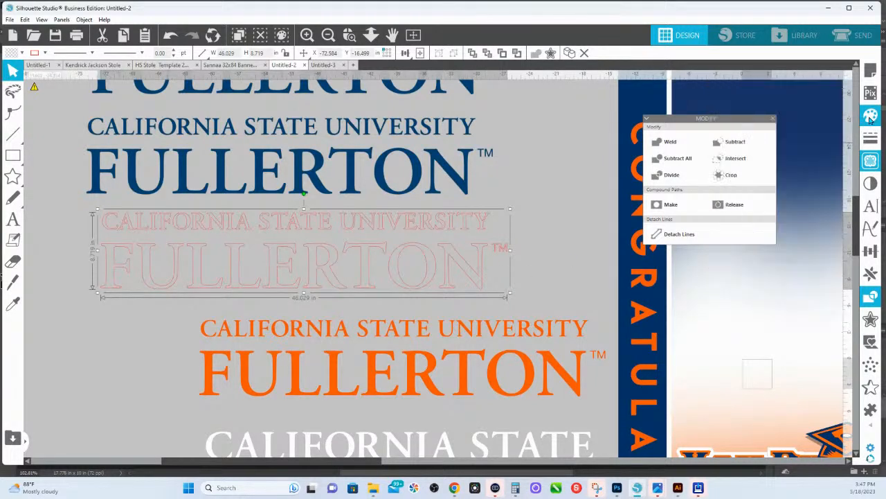
pyautogui.click(777, 160)
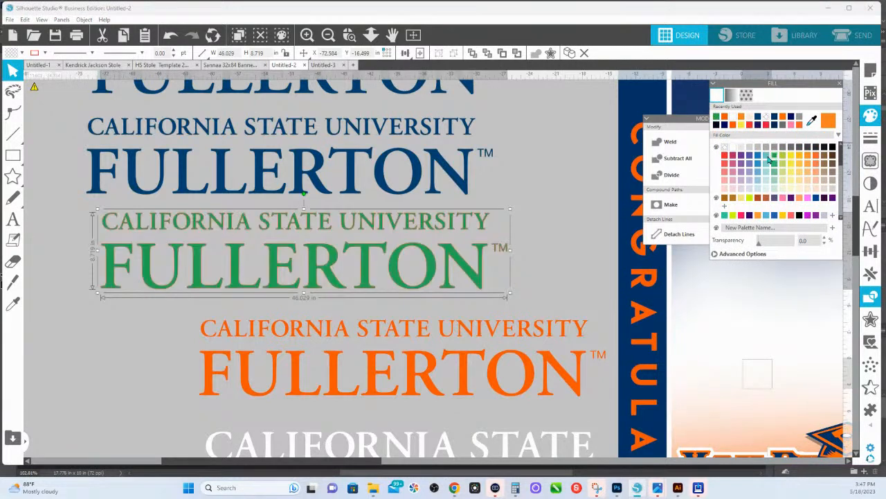
# Step: Release the compound path of the green traced wordmark to separate its letters
pyautogui.rightClick(391, 275)
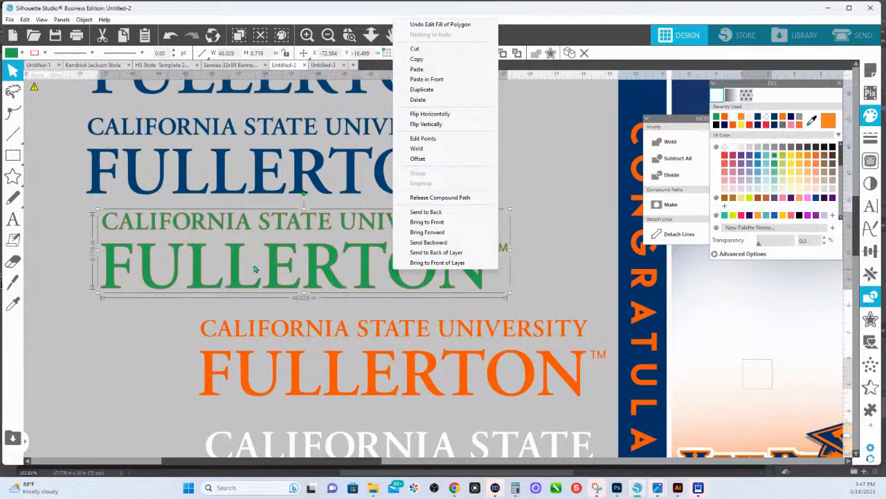
pyautogui.click(311, 234)
pyautogui.doubleClick(310, 234)
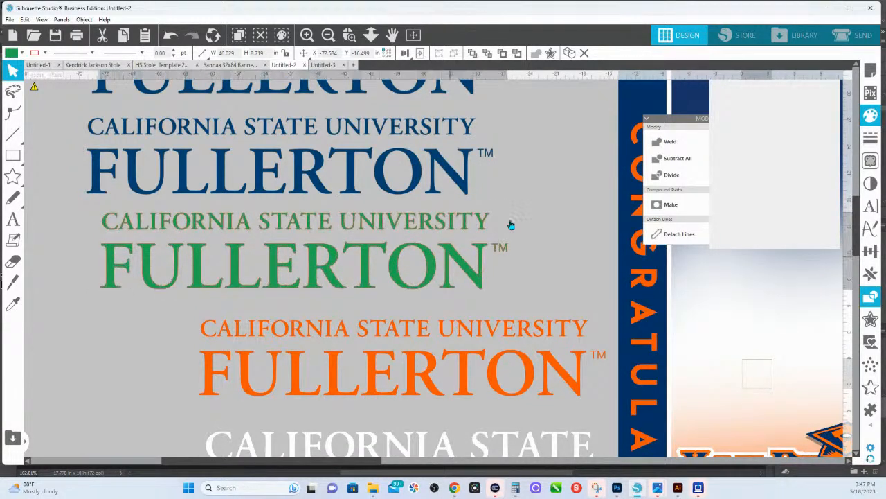
pyautogui.rightClick(456, 259)
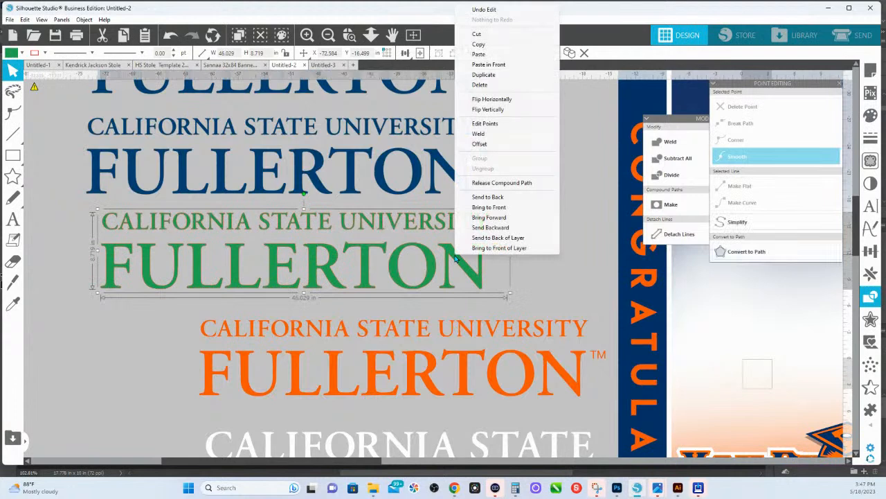
pyautogui.click(488, 183)
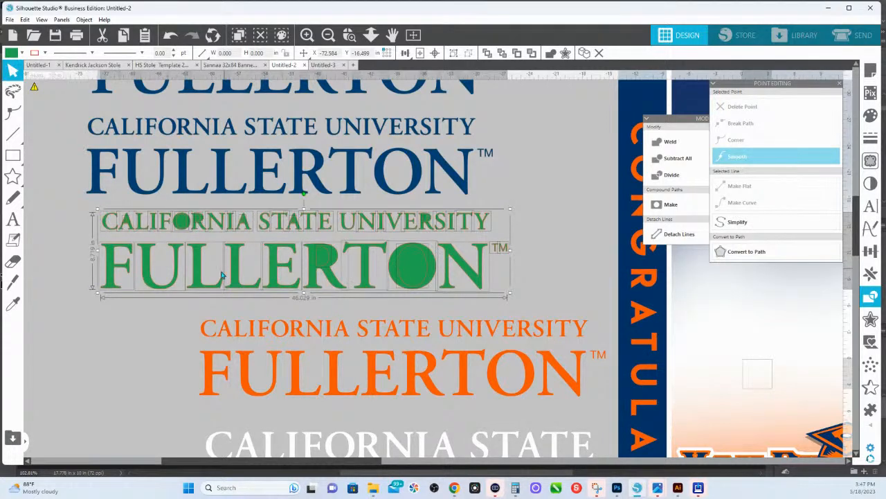
# Step: Combine the separated letters of the green FULLERTON, without the TM mark, into one compound path
pyautogui.click(102, 268)
pyautogui.moveTo(68, 248); pyautogui.dragTo(489, 253)
pyautogui.rightClick(468, 275)
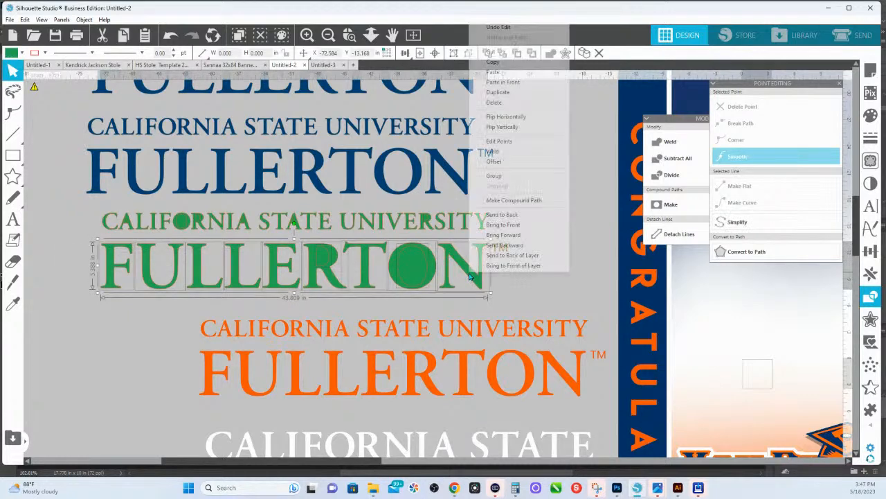
pyautogui.click(506, 201)
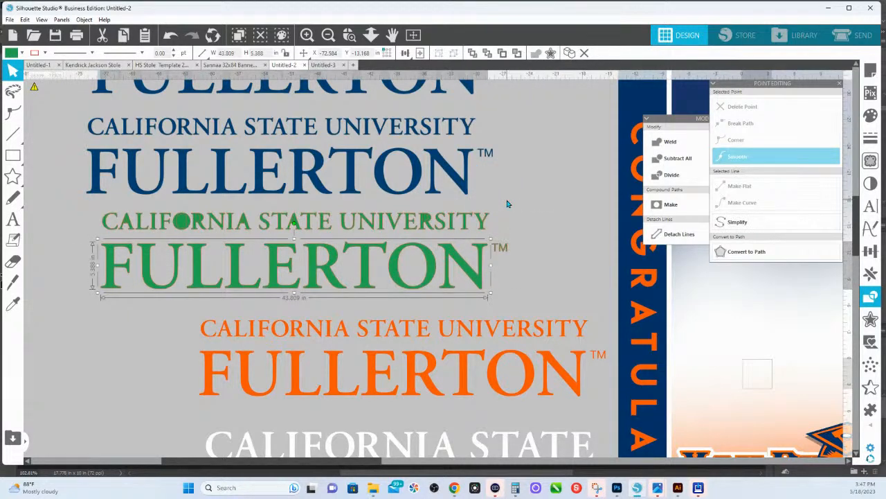
# Step: Combine the separated letters of the green CALIFORNIA into one compound path
pyautogui.moveTo(79, 211); pyautogui.dragTo(250, 234)
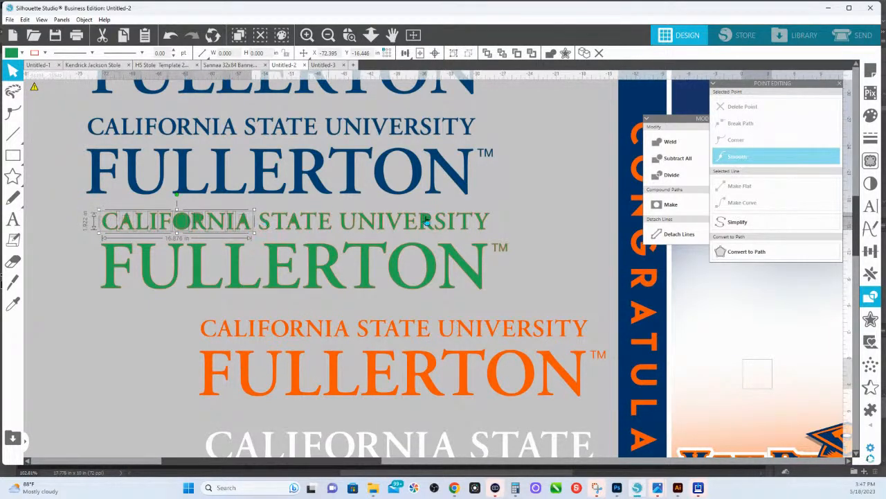
pyautogui.rightClick(182, 223)
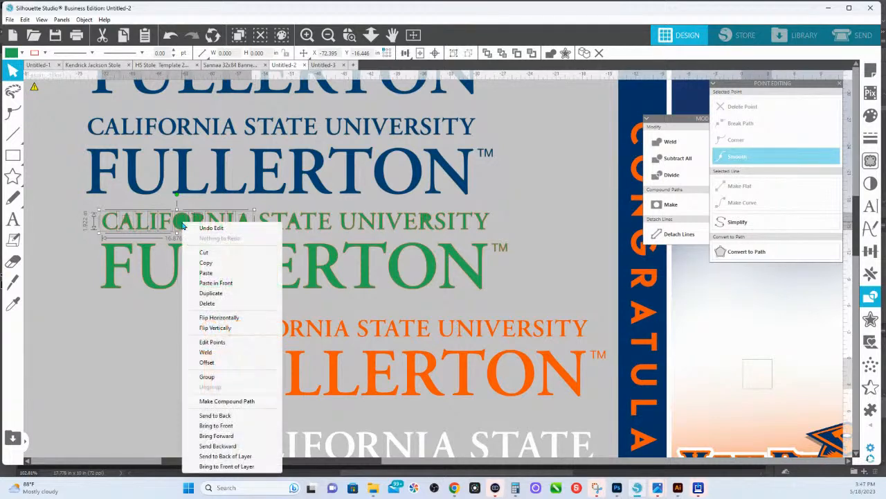
pyautogui.click(232, 401)
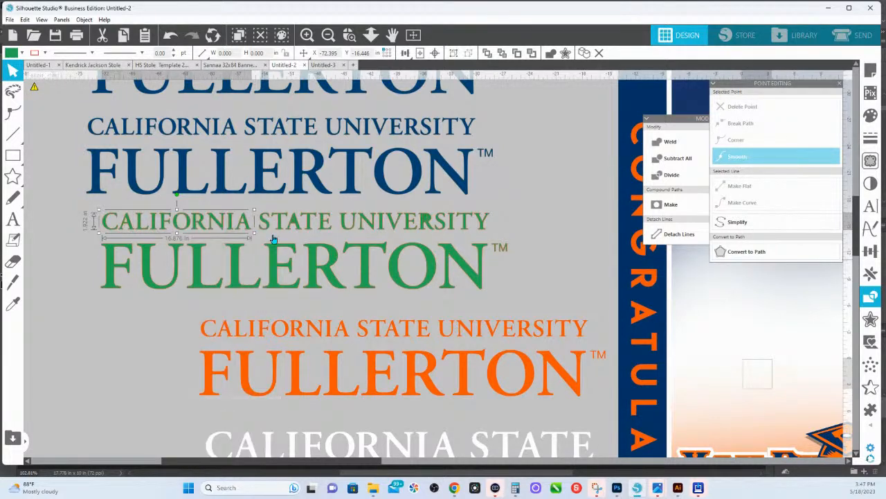
# Step: Combine the separated letters of the green STATE into one compound path, and those of UNIVERSITY into another
pyautogui.click(279, 217)
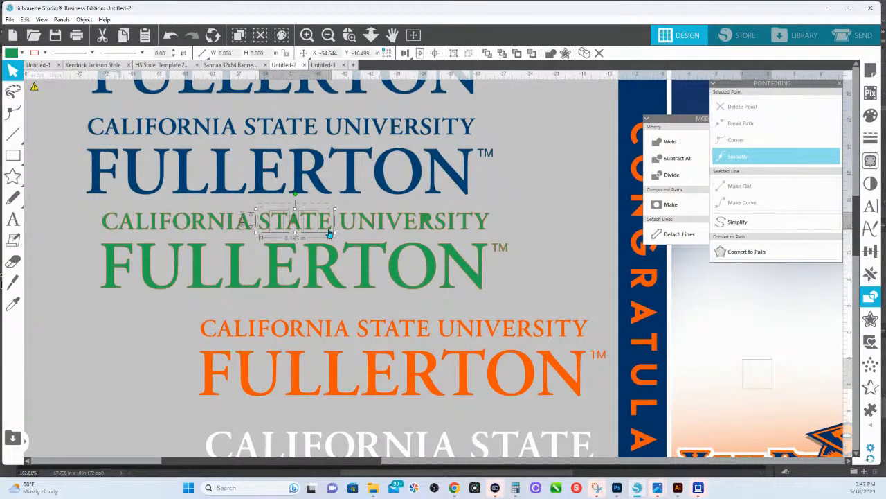
pyautogui.rightClick(327, 229)
pyautogui.click(374, 404)
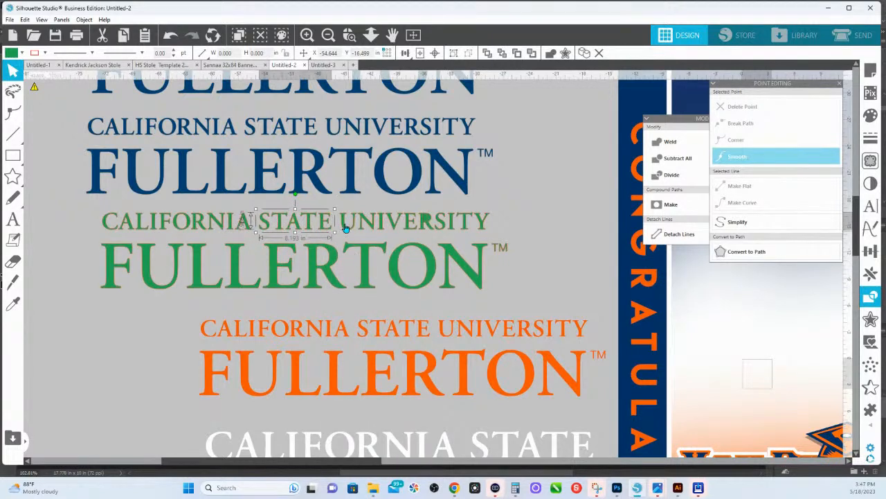
pyautogui.click(457, 223)
pyautogui.keyDown('shift'); pyautogui.click(478, 222); pyautogui.keyUp('shift')
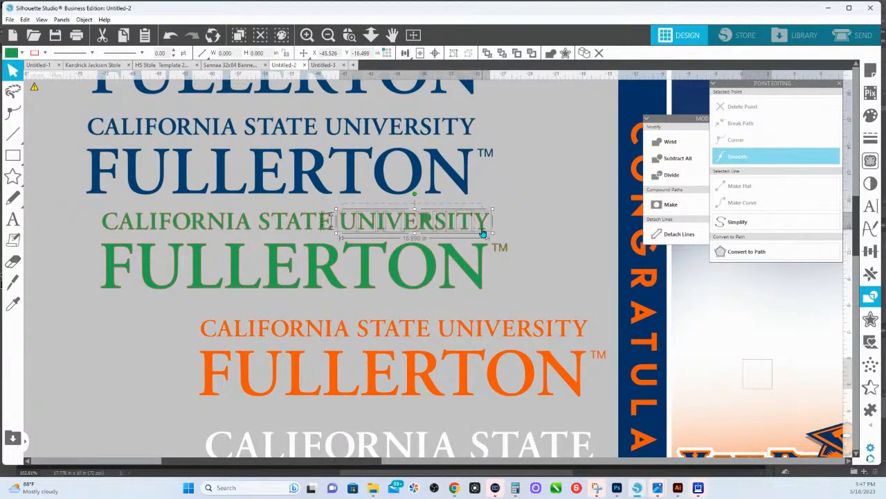
pyautogui.rightClick(481, 226)
pyautogui.click(524, 406)
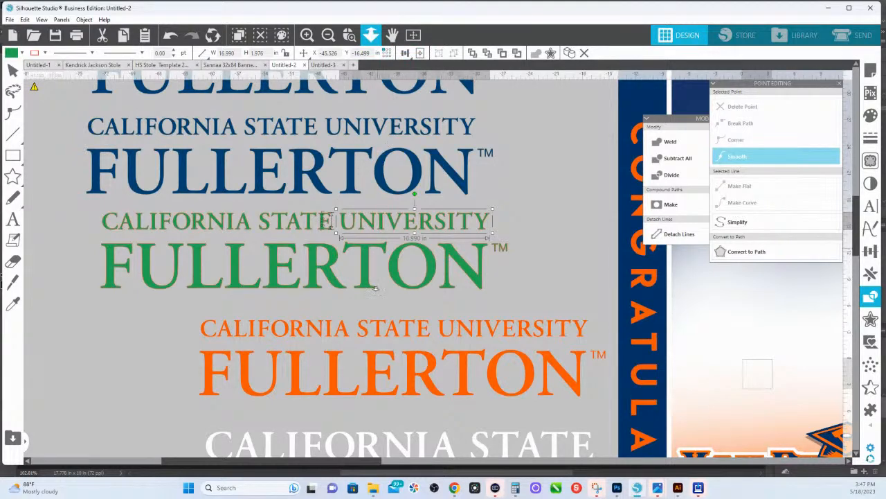
# Step: Place the grouped green wordmark beside the white, orange and blue stack, with a duplicate of it directly below
pyautogui.click(371, 35)
pyautogui.moveTo(271, 236); pyautogui.dragTo(308, 326)
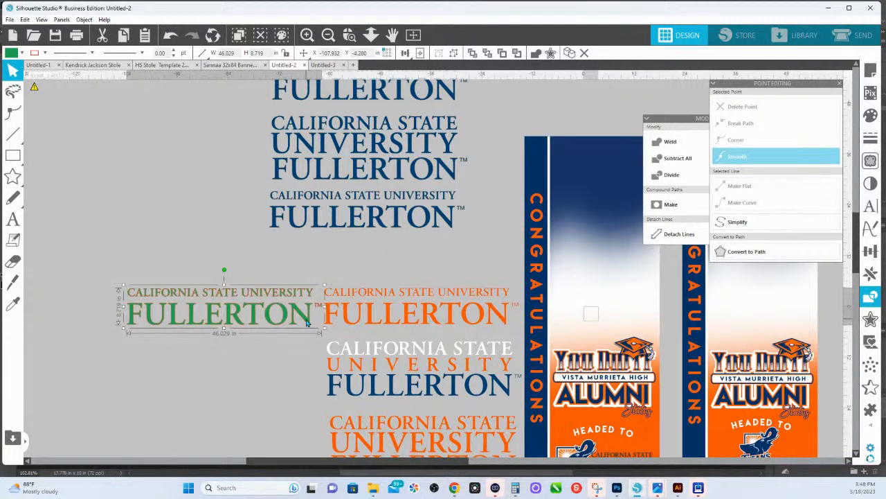
pyautogui.scroll(-3, 307, 324)
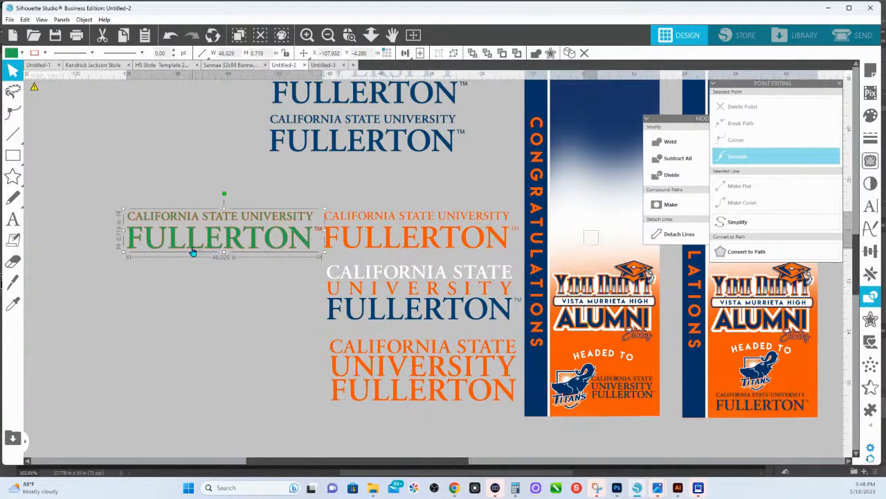
pyautogui.moveTo(229, 240); pyautogui.dragTo(234, 381)
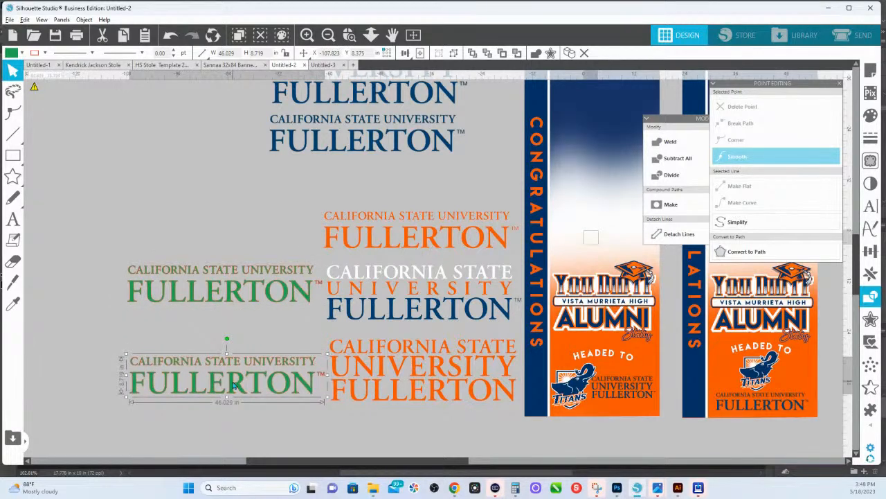
pyautogui.click(128, 342)
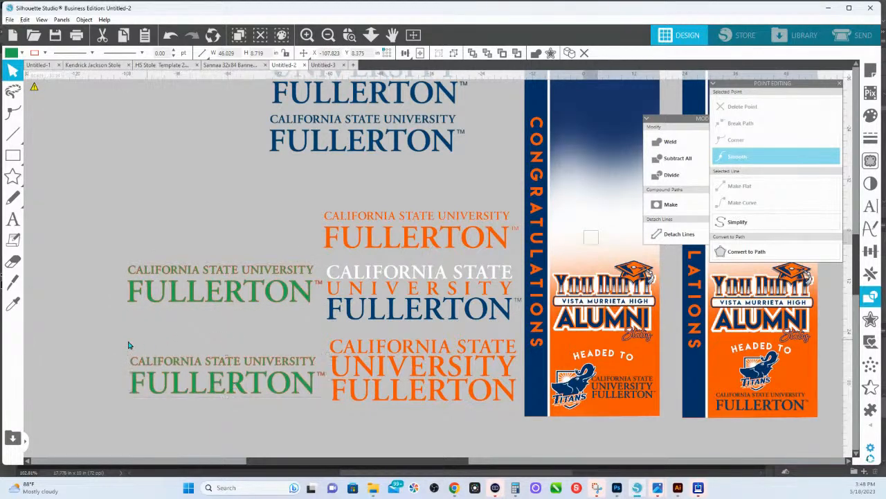
# Step: Ungroup the lower copy of the green wordmark
pyautogui.click(304, 358)
pyautogui.click(260, 348)
pyautogui.click(260, 353)
pyautogui.rightClick(232, 365)
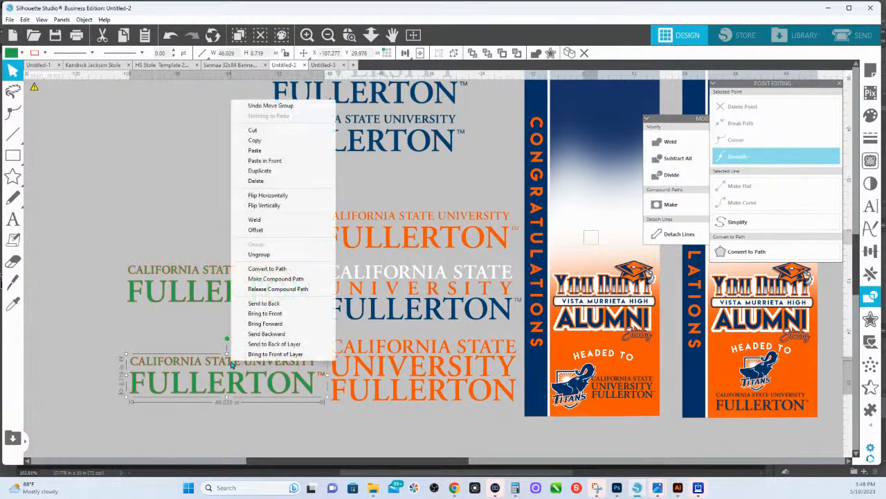
pyautogui.click(259, 254)
# Step: Group the words CALIFORNIA and STATE in the lower green copy
pyautogui.click(141, 346)
pyautogui.click(214, 367)
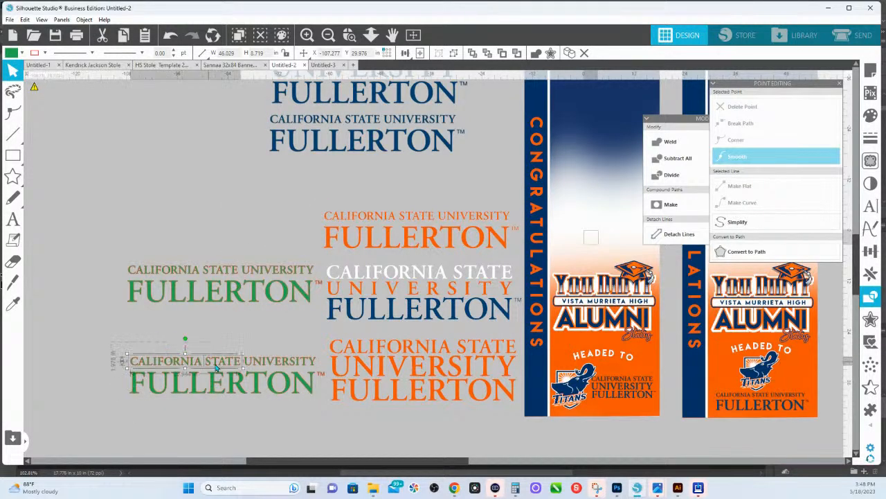
pyautogui.rightClick(225, 369)
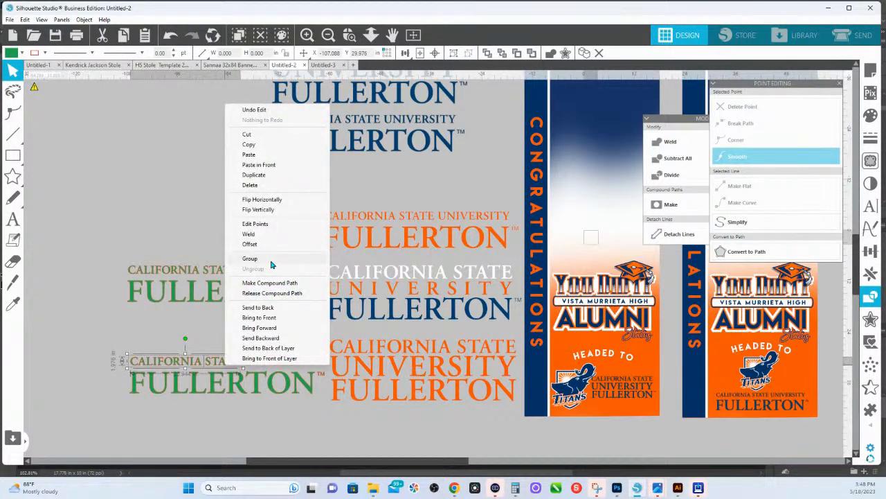
pyautogui.click(271, 260)
# Step: Raise the grouped CALIFORNIA STATE above its line and enlarge UNIVERSITY to about 44 in wide directly over FULLERTON
pyautogui.moveTo(222, 358); pyautogui.dragTo(246, 332)
pyautogui.moveTo(252, 365); pyautogui.dragTo(138, 370)
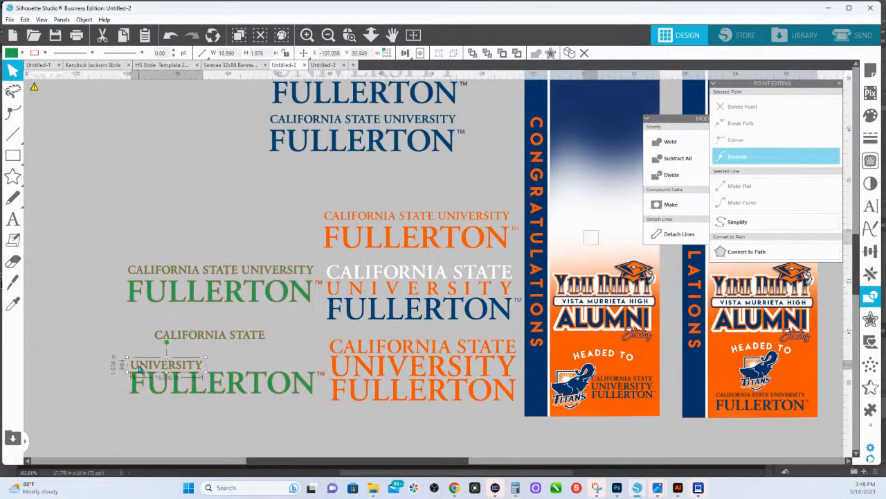
pyautogui.moveTo(206, 358); pyautogui.dragTo(320, 341)
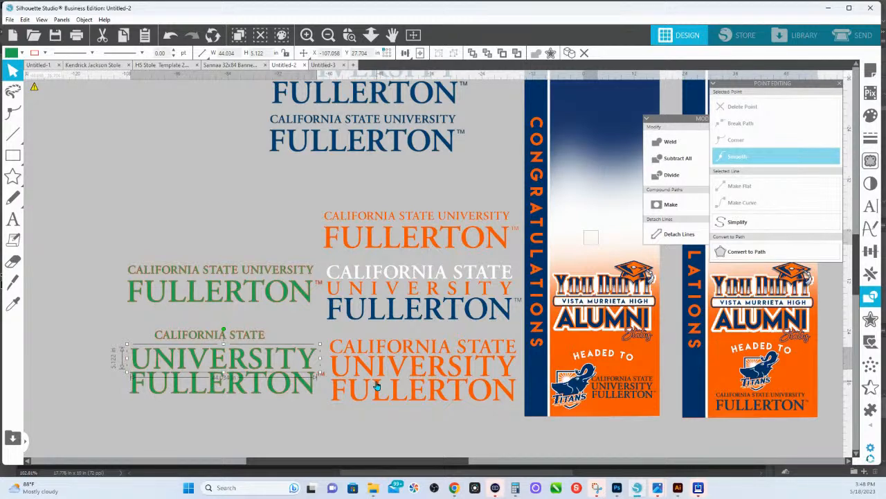
# Step: Place two vertical guides at the outer ends of the lower green FULLERTON, leaving the TM mark outside
pyautogui.moveTo(850, 295); pyautogui.dragTo(129, 326)
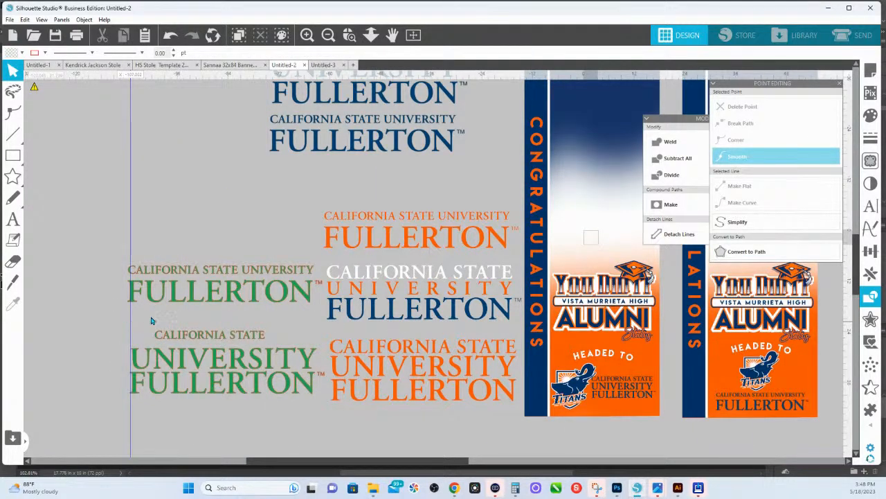
pyautogui.moveTo(849, 317); pyautogui.dragTo(318, 321)
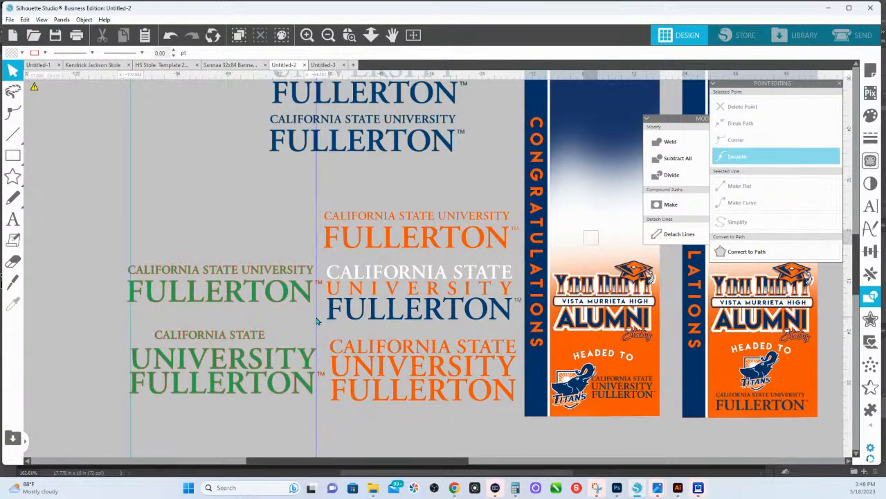
pyautogui.click(349, 35)
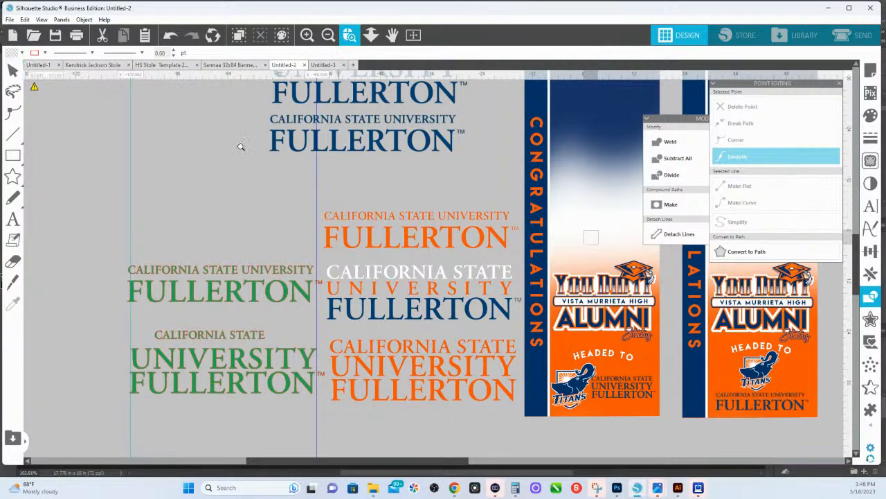
pyautogui.moveTo(205, 392); pyautogui.dragTo(367, 436)
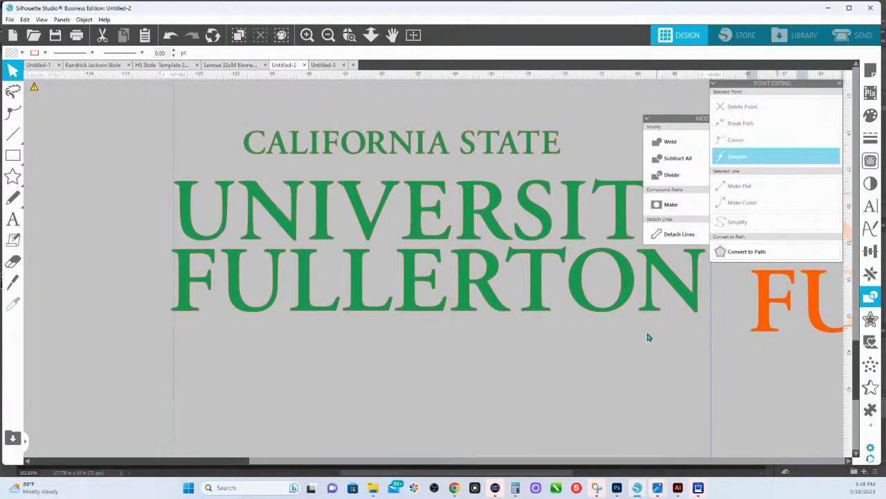
pyautogui.moveTo(645, 337); pyautogui.dragTo(559, 360)
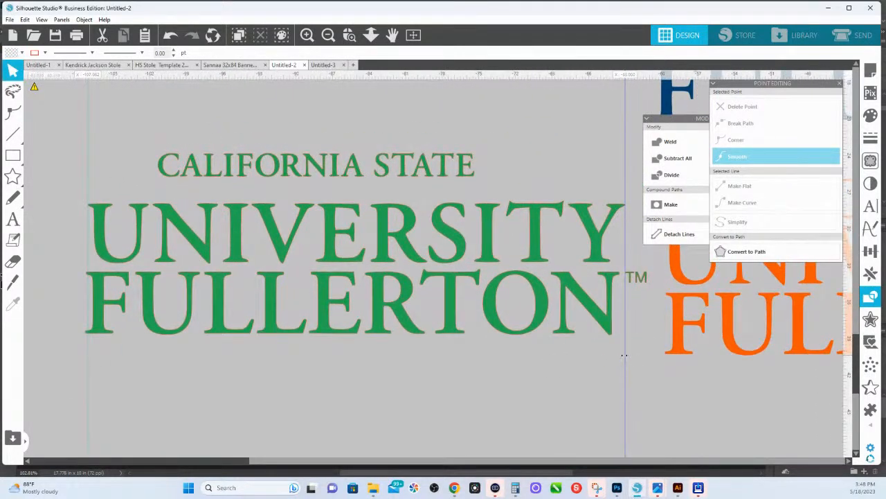
pyautogui.moveTo(625, 356); pyautogui.dragTo(622, 361)
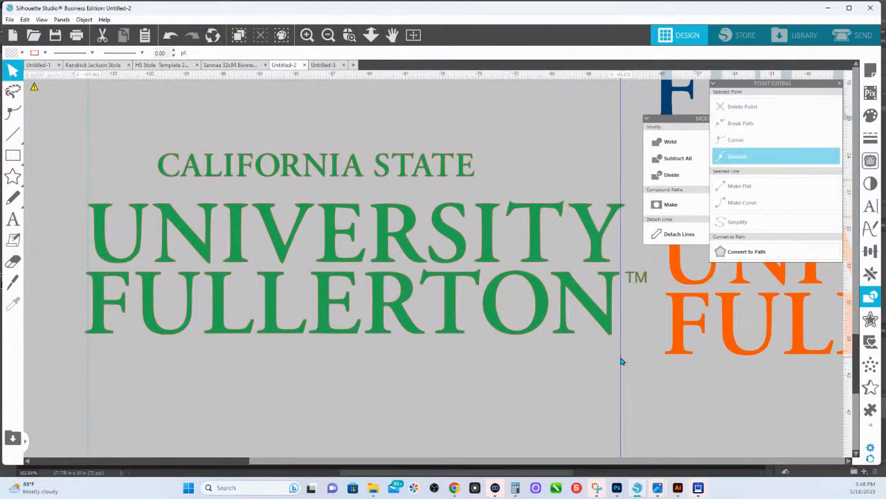
pyautogui.moveTo(88, 262); pyautogui.dragTo(86, 267)
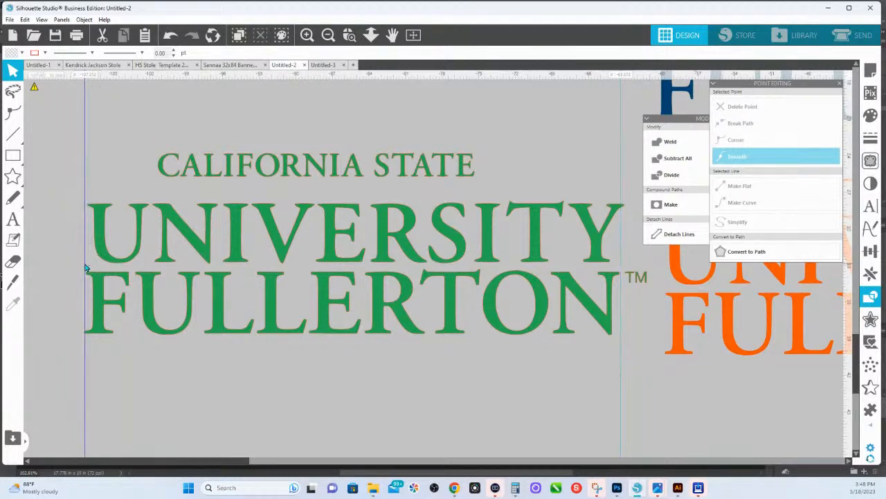
# Step: Fit UNIVERSITY and CALIFORNIA STATE between the two guides, scaling each to about 43.9 in wide
pyautogui.click(101, 214)
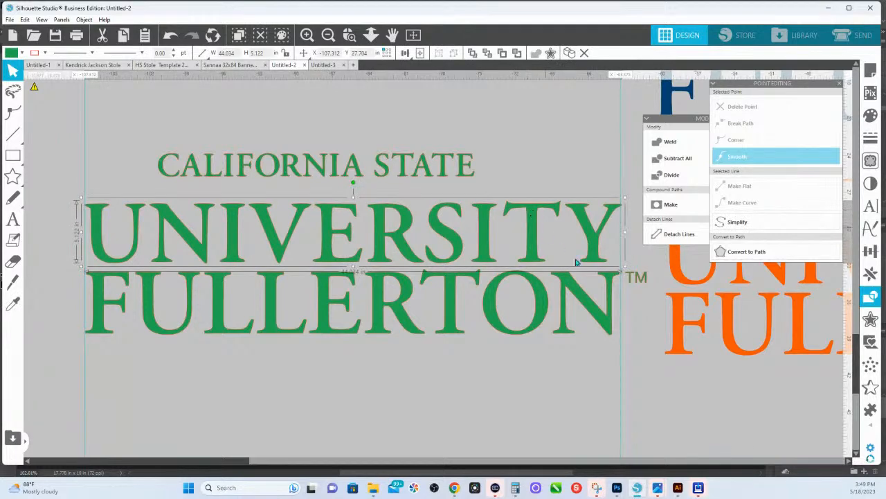
pyautogui.moveTo(623, 269); pyautogui.dragTo(624, 271)
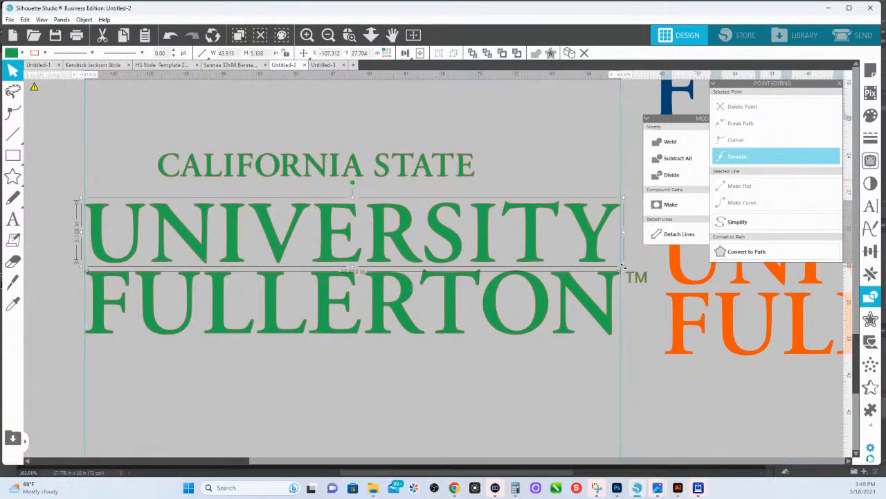
pyautogui.moveTo(148, 132); pyautogui.dragTo(510, 192)
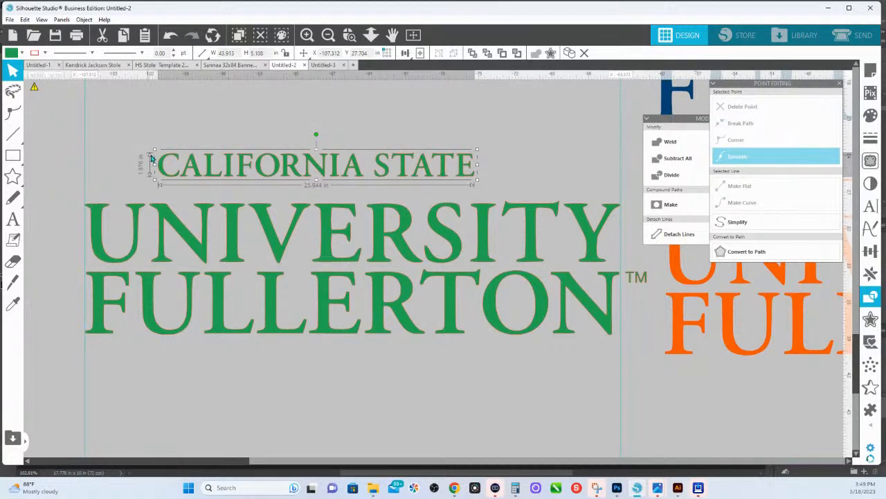
pyautogui.moveTo(154, 149); pyautogui.dragTo(81, 151)
pyautogui.moveTo(478, 144); pyautogui.dragTo(623, 143)
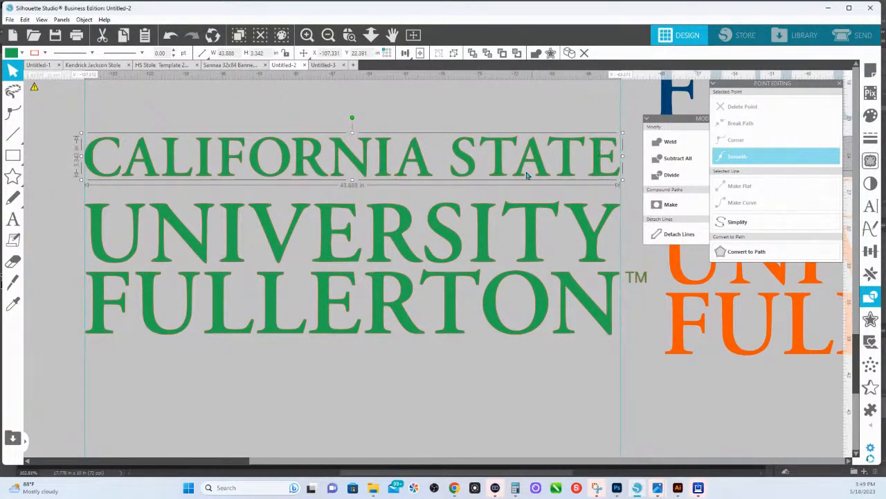
# Step: Space the CALIFORNIA STATE, UNIVERSITY and FULLERTON lines evenly in the vertical direction
pyautogui.moveTo(374, 112); pyautogui.dragTo(430, 298)
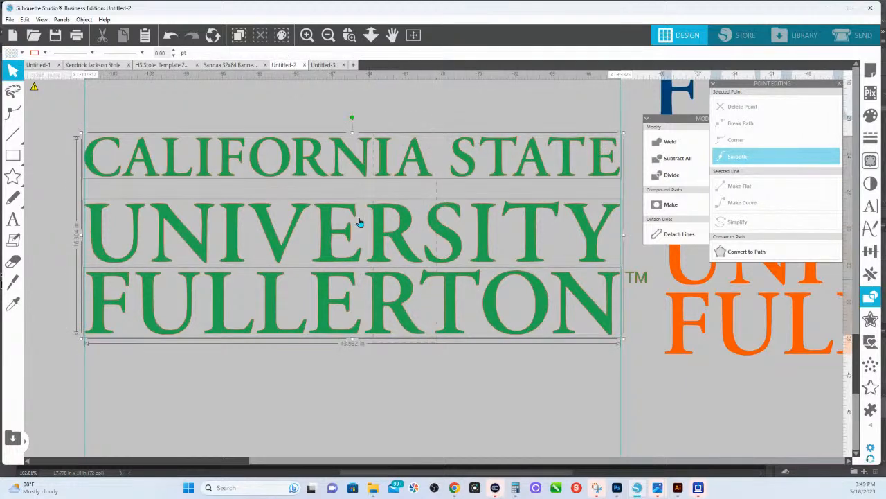
pyautogui.click(405, 54)
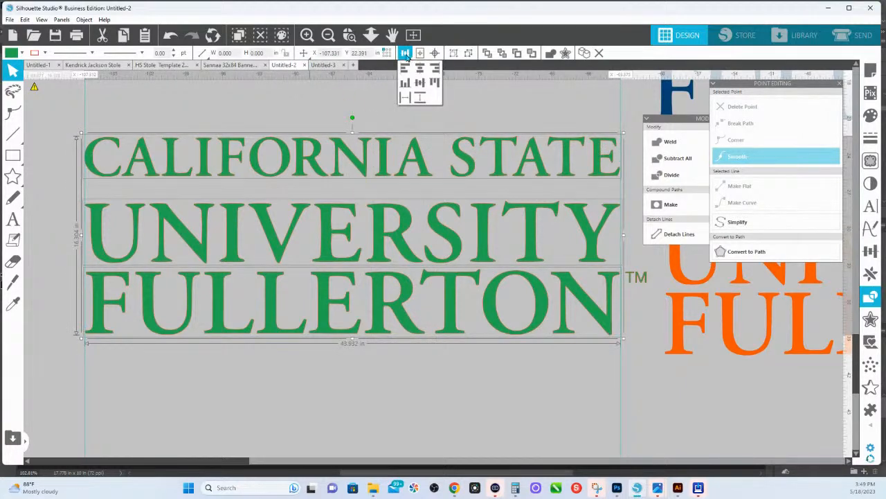
pyautogui.click(419, 100)
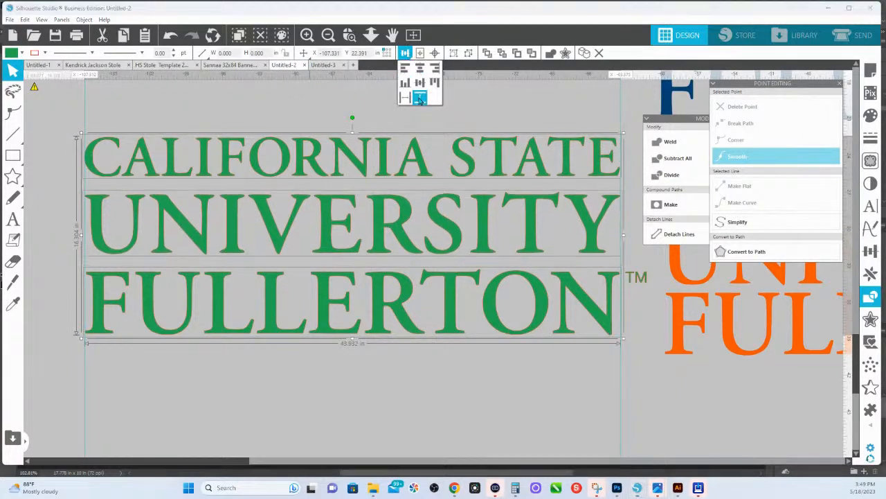
pyautogui.click(320, 121)
# Step: In the upper green wordmark, scale CALIFORNIA STATE and UNIVERSITY together until CALIFORNIA STATE spans the guides, and center UNIVERSITY beneath it
pyautogui.click(372, 36)
pyautogui.moveTo(405, 265); pyautogui.dragTo(390, 169)
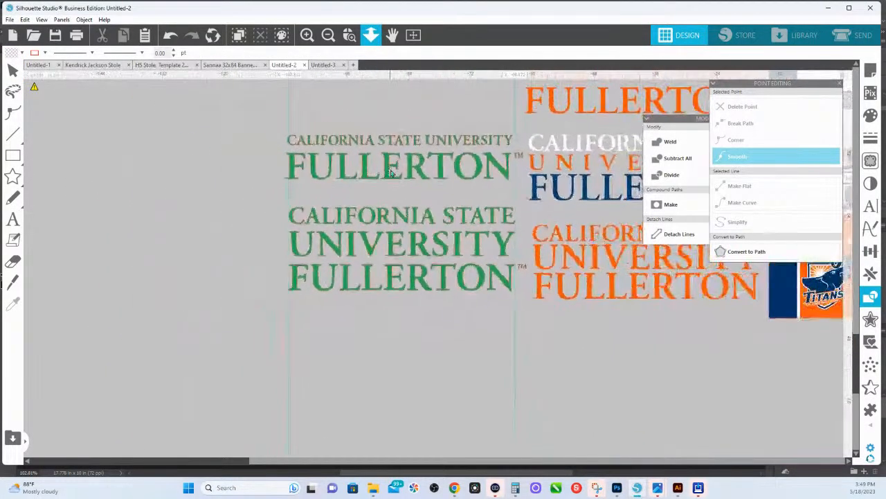
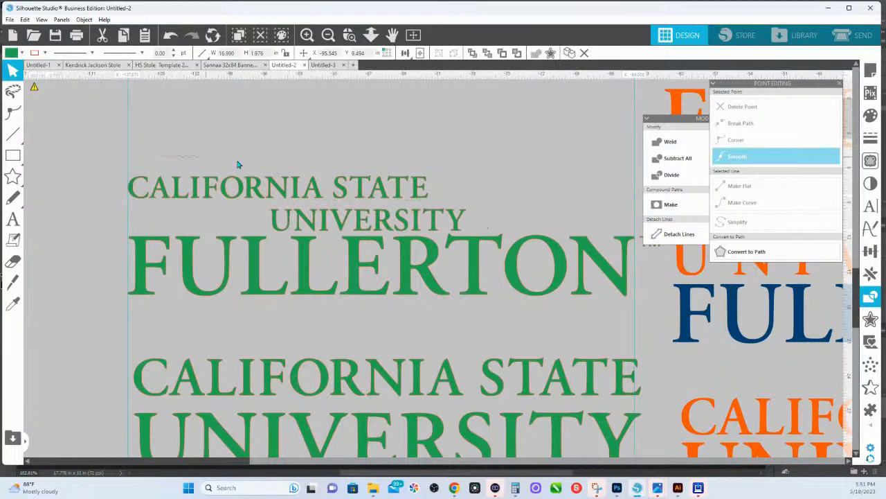
pyautogui.moveTo(118, 171); pyautogui.dragTo(467, 225)
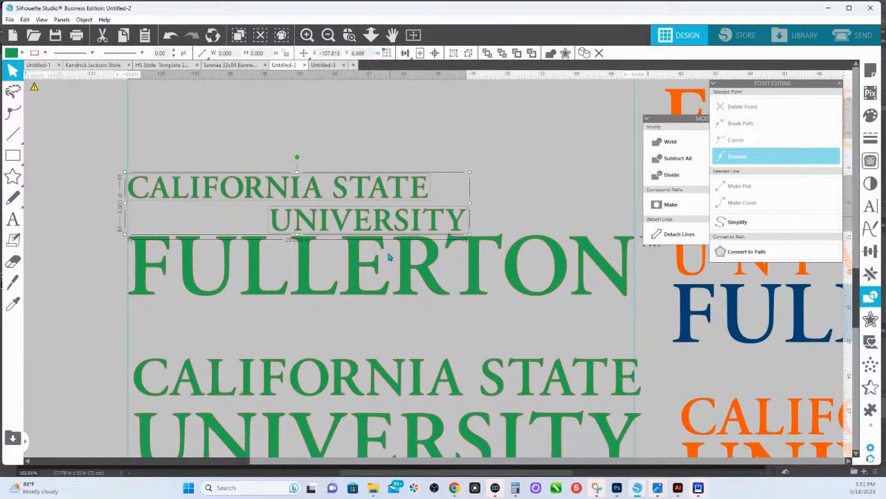
pyautogui.moveTo(470, 172); pyautogui.dragTo(706, 157)
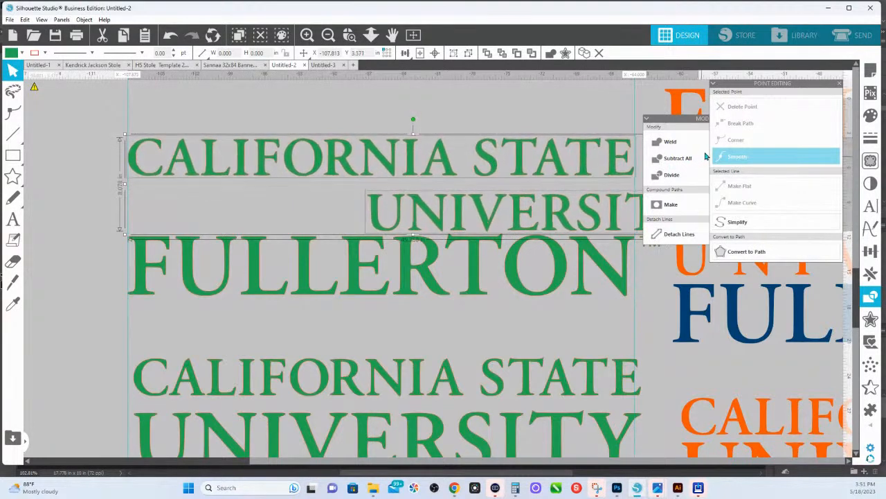
pyautogui.click(304, 220)
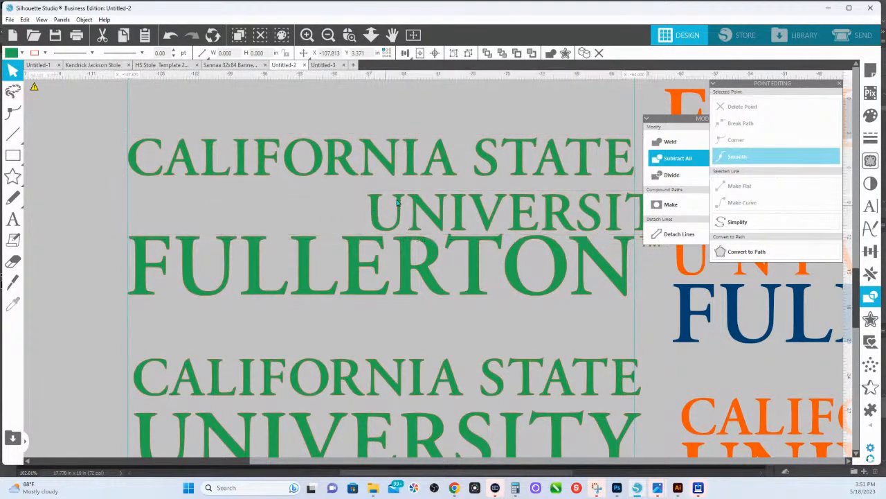
pyautogui.moveTo(397, 203); pyautogui.dragTo(273, 198)
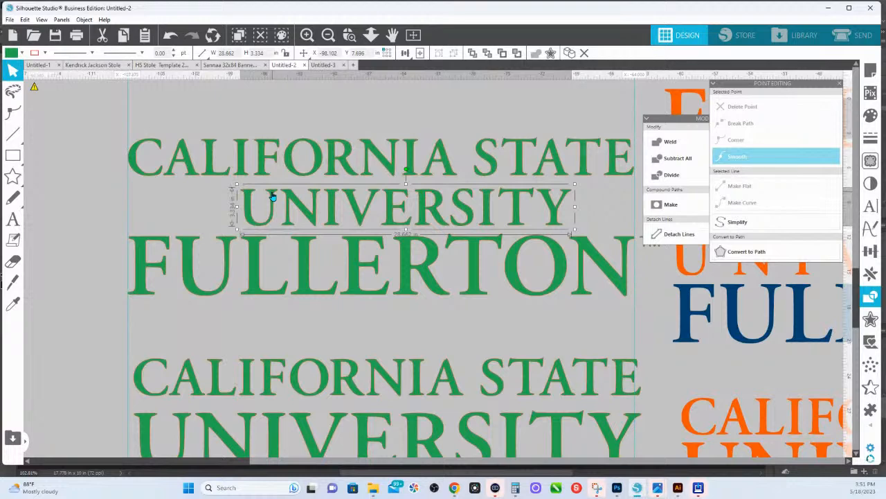
# Step: Release the compound path of UNIVERSITY in the upper green wordmark to separate its letters
pyautogui.rightClick(272, 198)
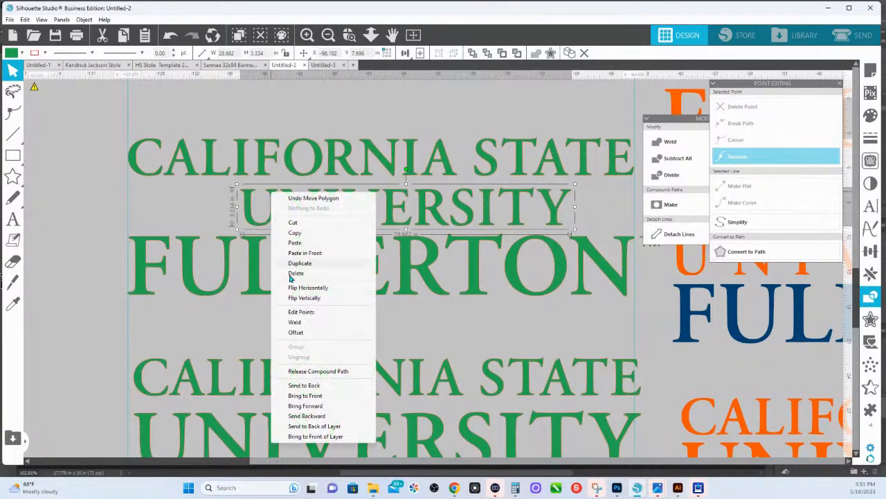
pyautogui.click(308, 372)
pyautogui.click(443, 190)
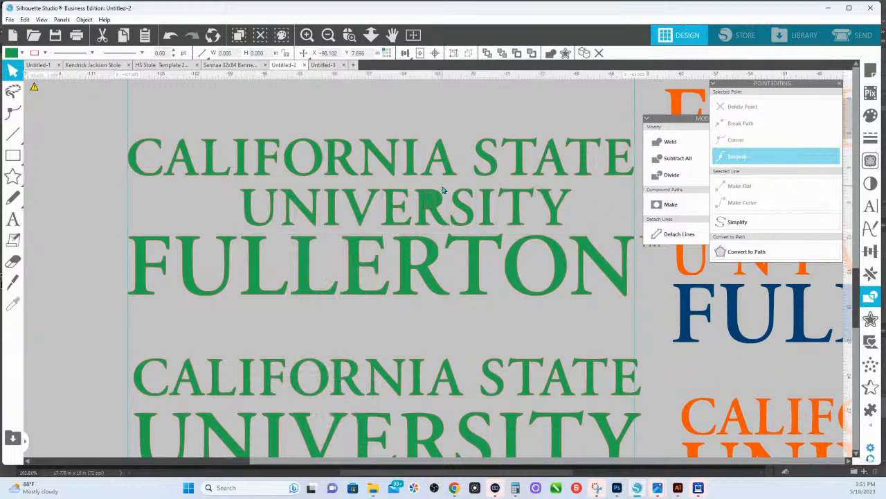
# Step: Make the separated pieces of the letter R in the upper green UNIVERSITY a compound path
pyautogui.click(429, 201)
pyautogui.rightClick(427, 199)
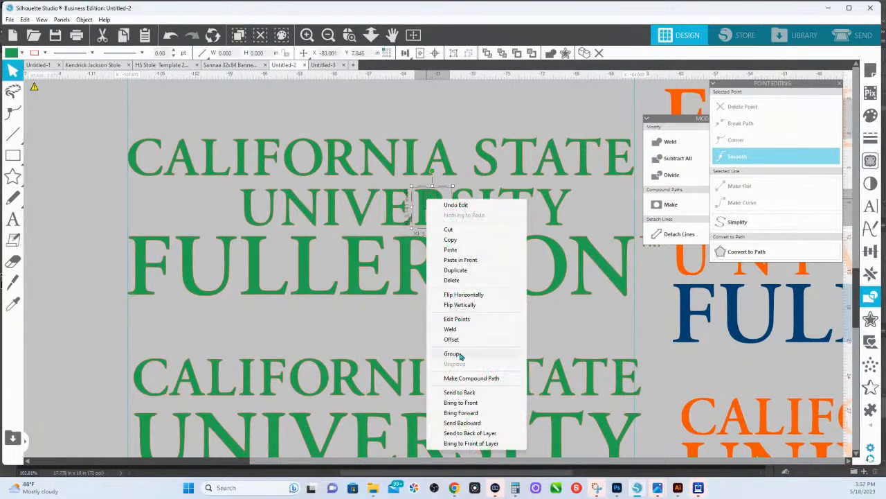
pyautogui.click(459, 377)
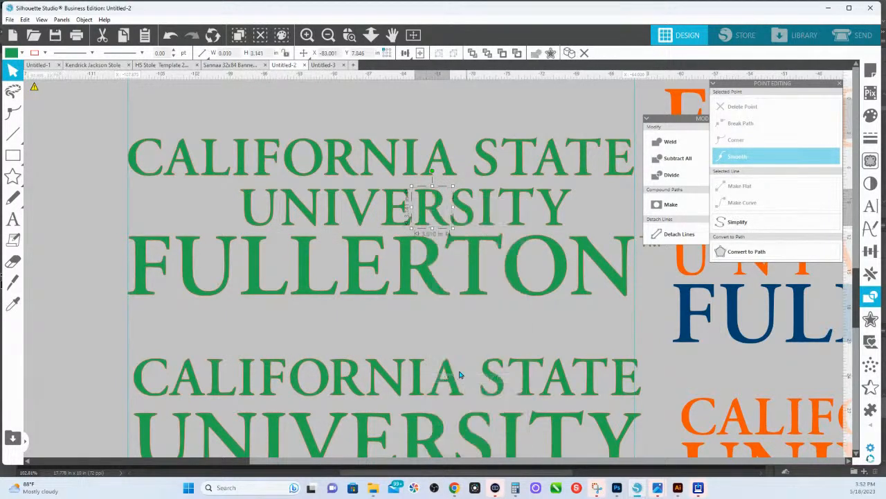
# Step: Align the U of the upper green UNIVERSITY with FULLERTON's left edge and the Y with its right edge
pyautogui.click(272, 195)
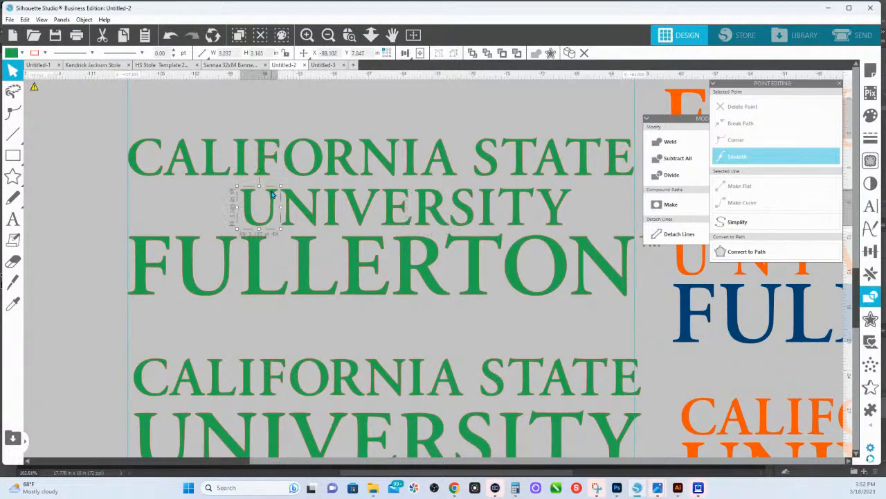
pyautogui.keyDown('shift'); pyautogui.click(144, 244); pyautogui.keyUp('shift')
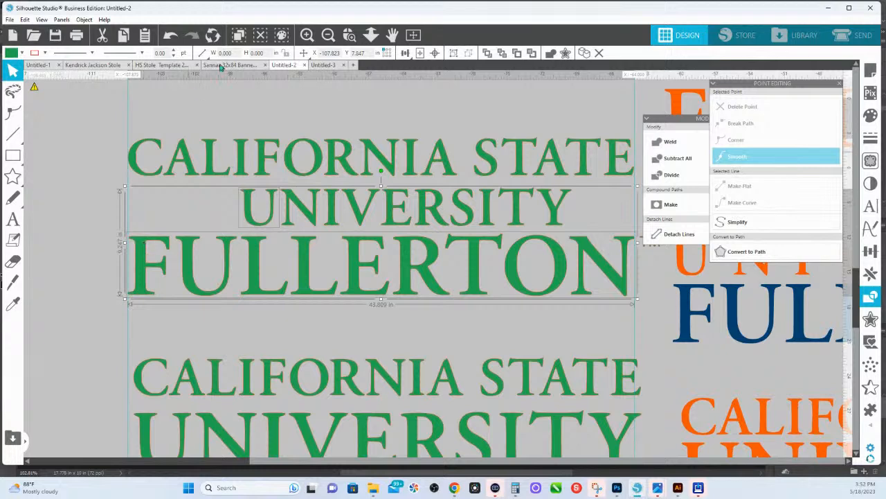
pyautogui.click(870, 256)
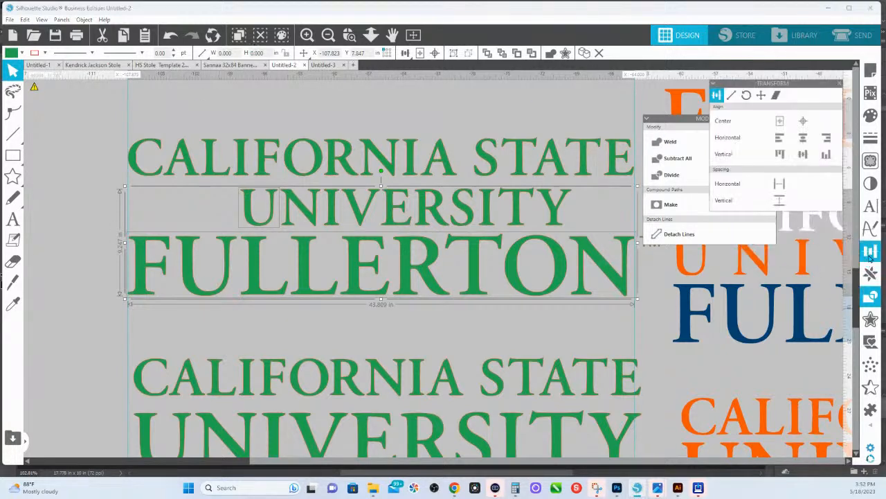
pyautogui.click(779, 139)
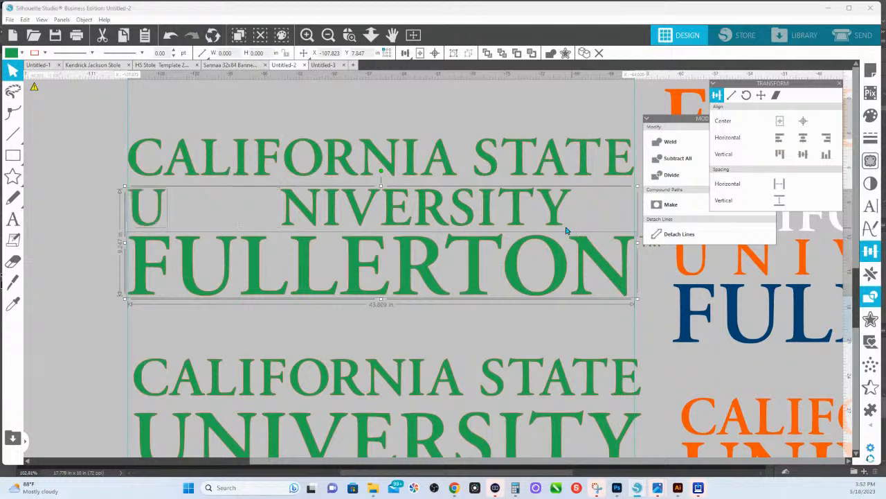
pyautogui.keyDown('shift'); pyautogui.click(137, 224); pyautogui.keyUp('shift')
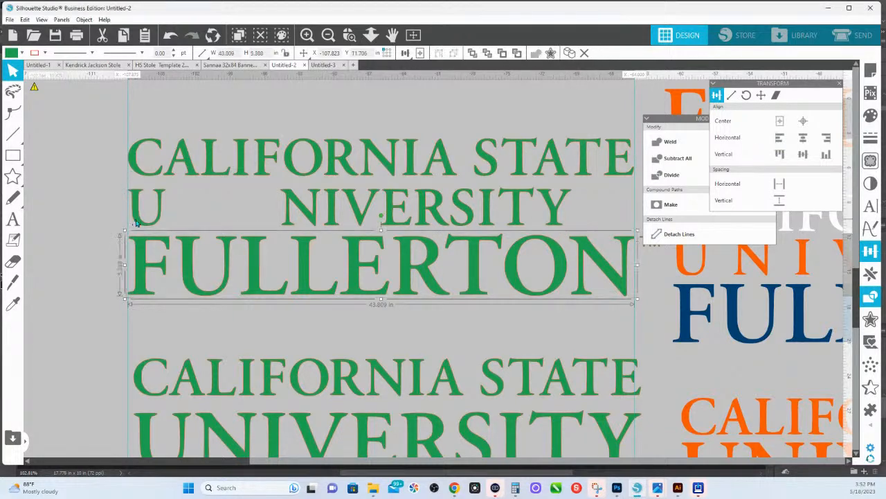
pyautogui.keyDown('shift'); pyautogui.click(561, 209); pyautogui.keyUp('shift')
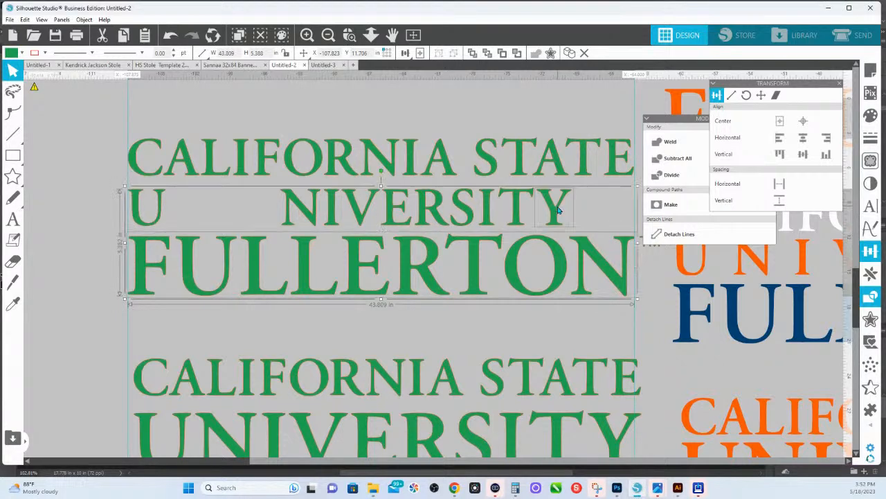
pyautogui.click(828, 139)
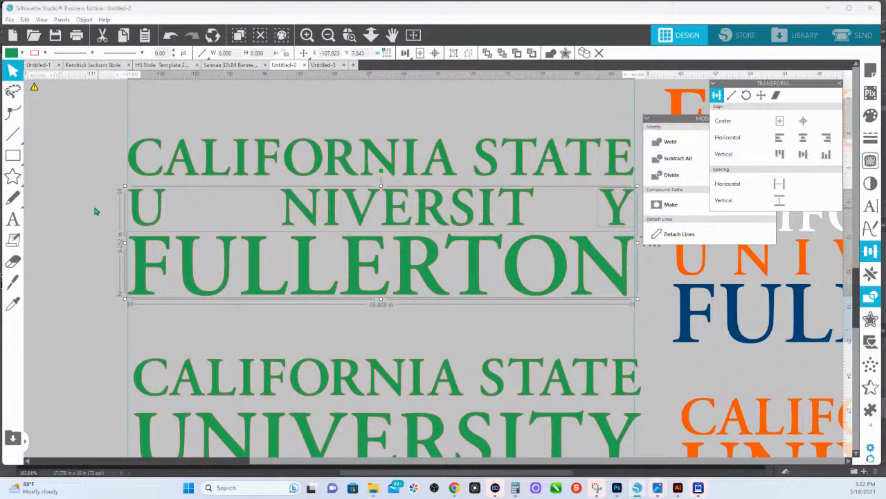
# Step: Space the letters of the upper green UNIVERSITY evenly in the horizontal direction and group them
pyautogui.moveTo(73, 205); pyautogui.dragTo(630, 216)
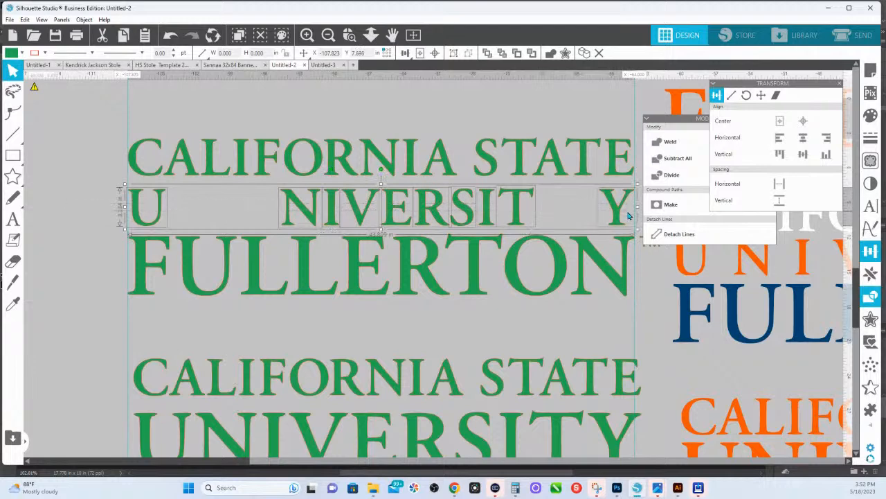
pyautogui.click(778, 185)
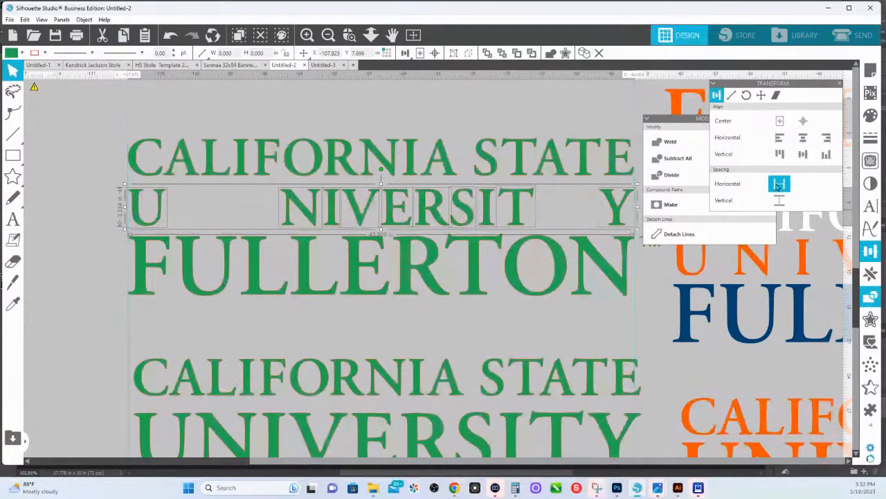
pyautogui.click(778, 184)
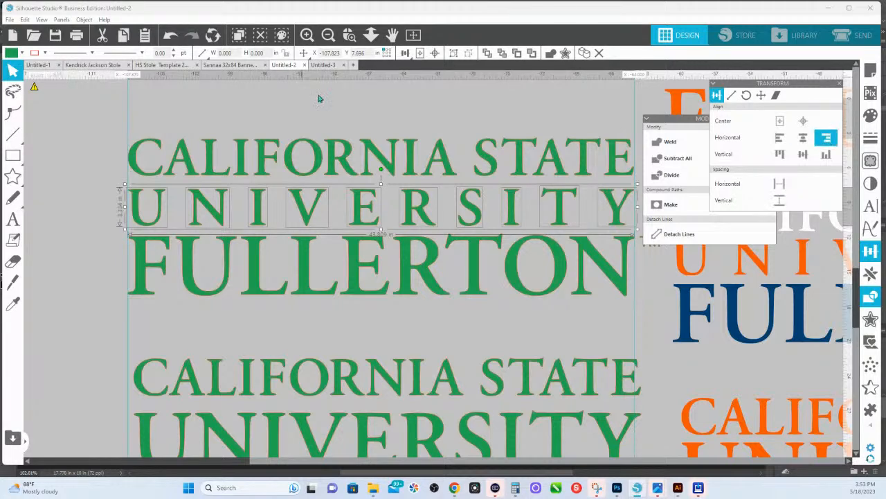
pyautogui.rightClick(476, 215)
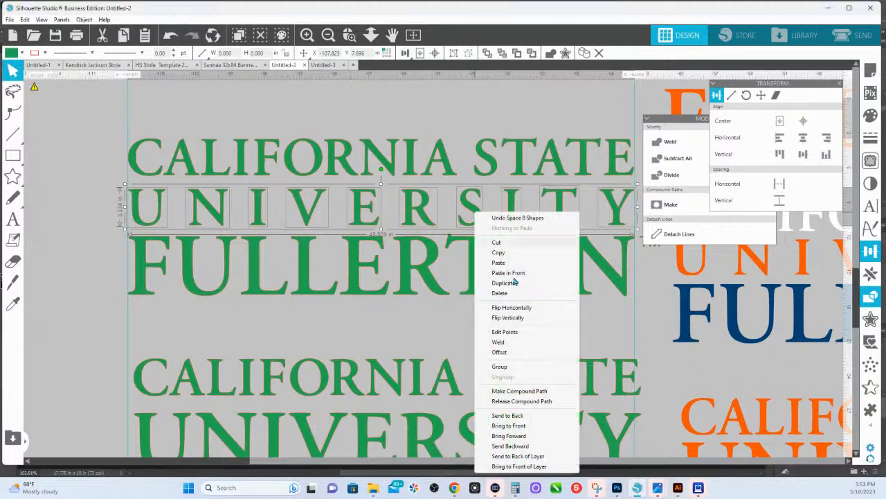
pyautogui.click(513, 371)
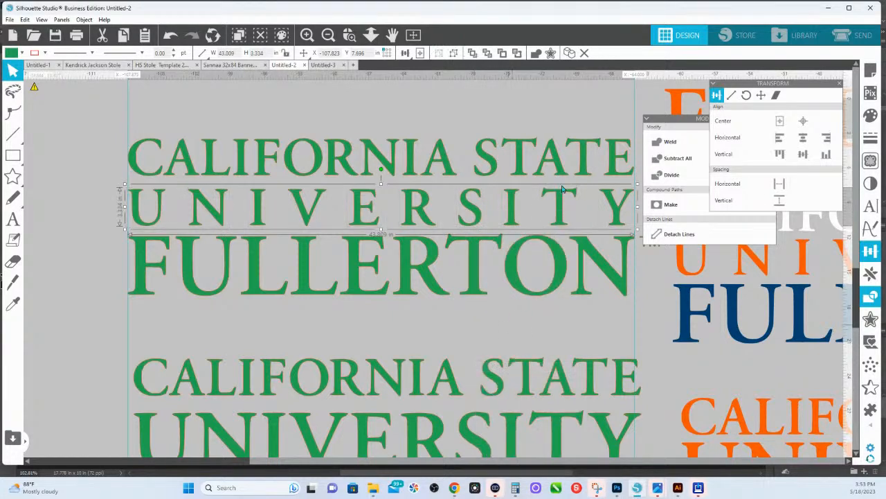
pyautogui.click(631, 138)
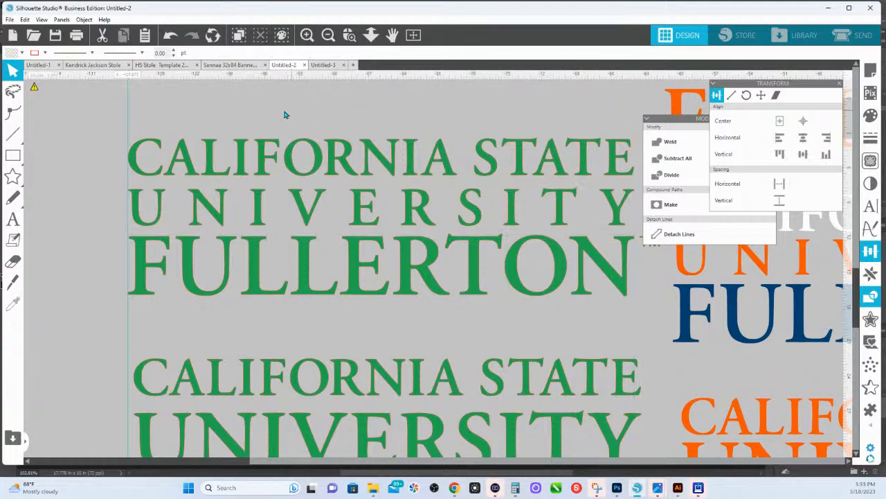
# Step: Fill all three lines of the upper green wordmark with the white sampled from the neighbouring wordmark's CALIFORNIA STATE
pyautogui.click(371, 35)
pyautogui.moveTo(394, 212); pyautogui.dragTo(390, 143)
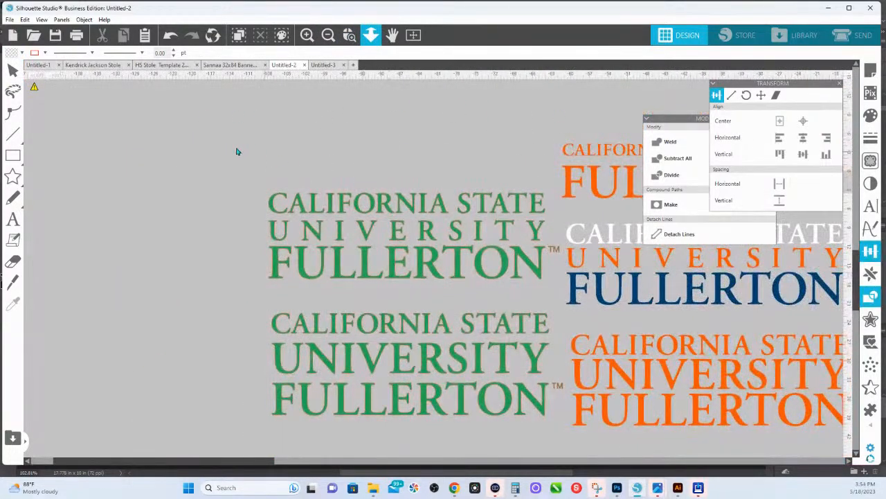
pyautogui.moveTo(236, 148); pyautogui.dragTo(535, 297)
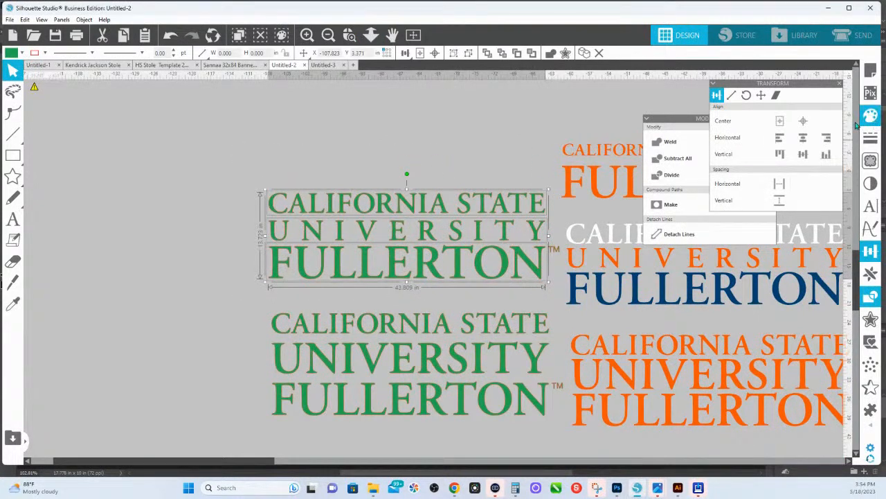
pyautogui.press('i')
pyautogui.click(623, 280)
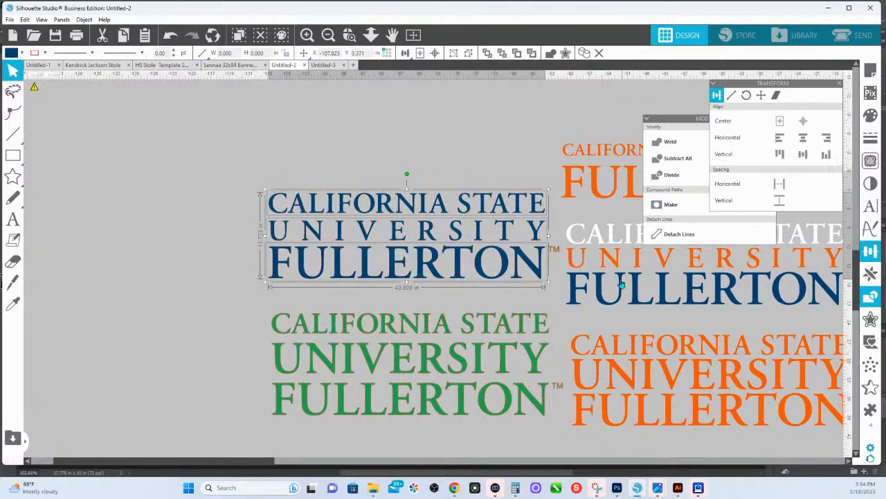
pyautogui.click(617, 258)
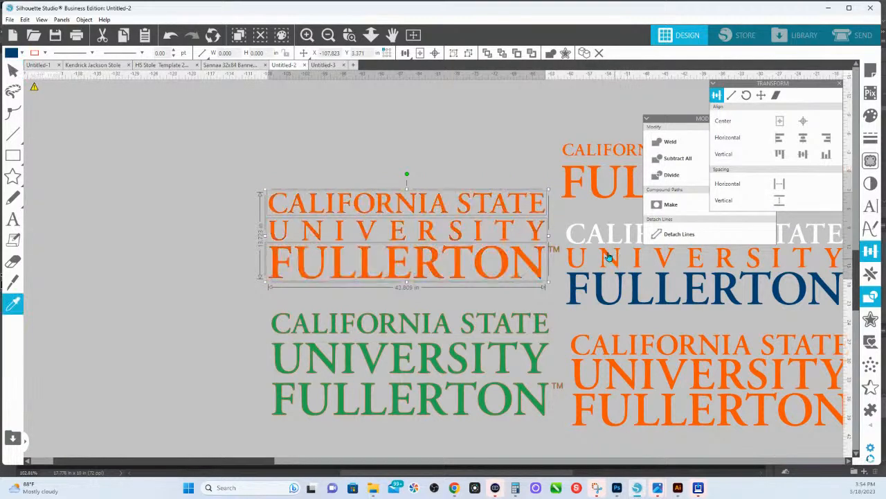
pyautogui.click(572, 233)
pyautogui.click(356, 115)
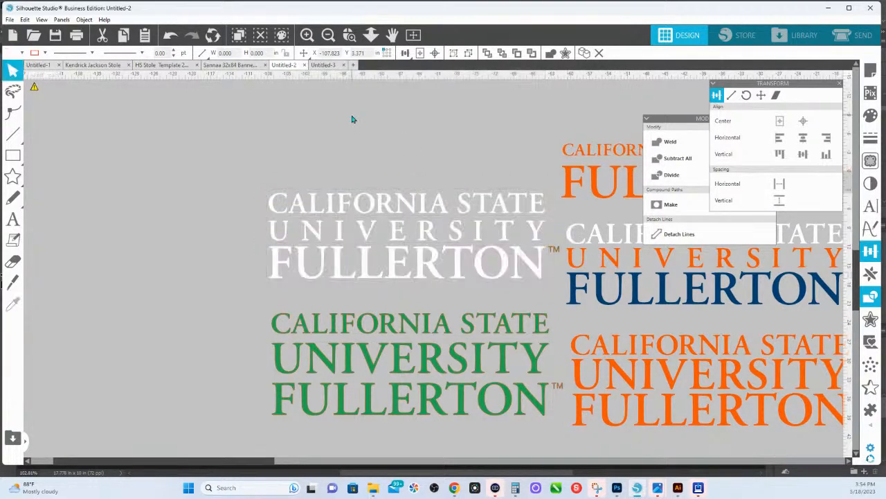
# Step: Recolor the upper white wordmark's UNIVERSITY navy and its FULLERTON orange, sampling both colors from the neighbouring wordmark
pyautogui.click(375, 204)
pyautogui.click(338, 231)
pyautogui.click(12, 303)
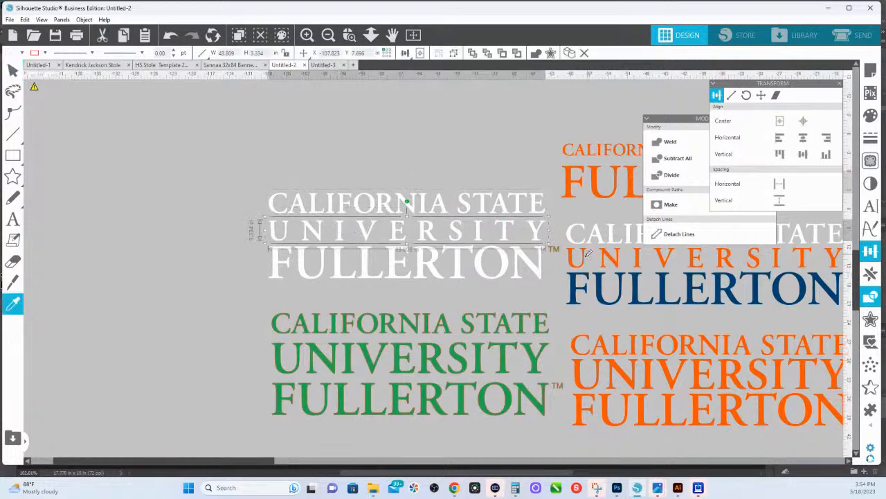
pyautogui.click(574, 258)
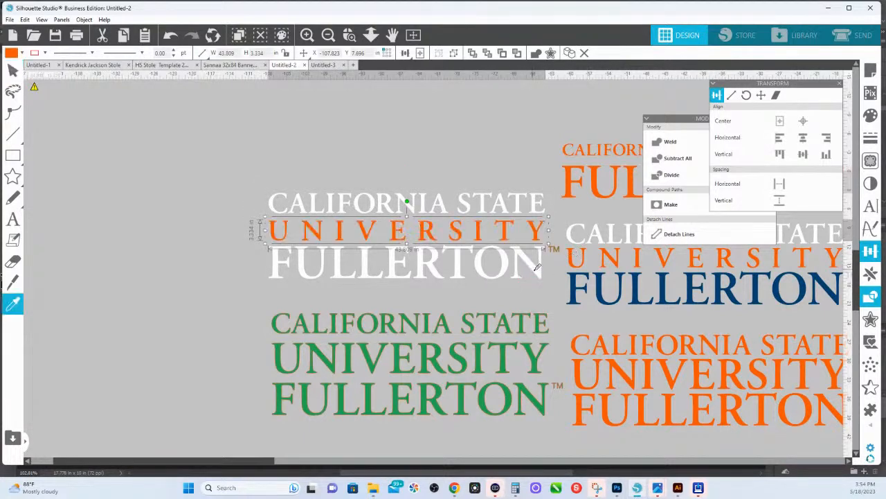
pyautogui.click(579, 275)
pyautogui.click(541, 274)
pyautogui.click(12, 303)
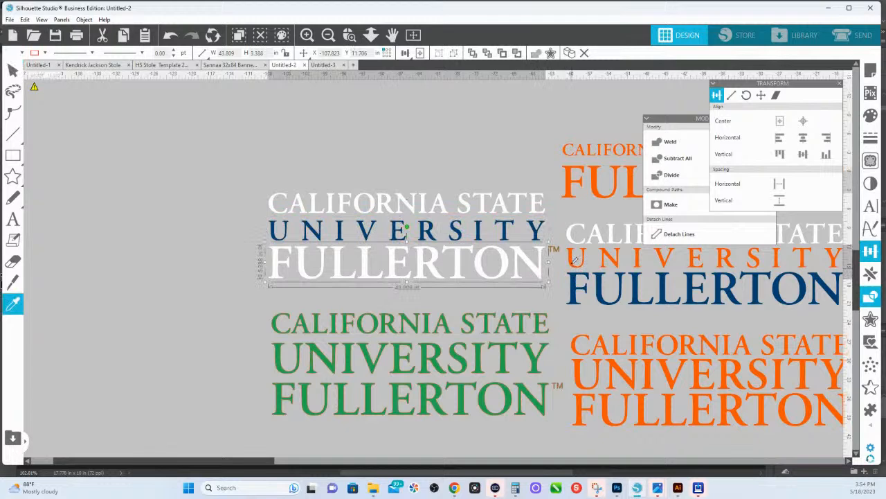
pyautogui.click(574, 261)
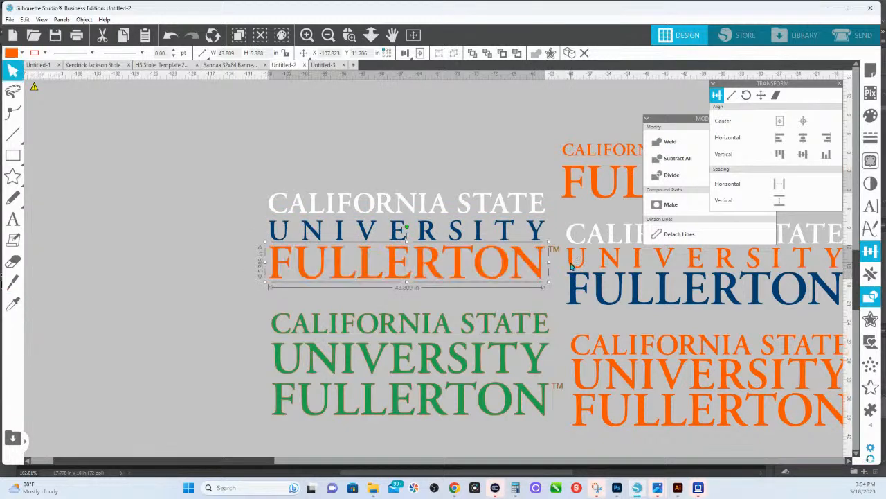
# Step: Recolor the lower green wordmark with sampled fills: CALIFORNIA STATE navy, UNIVERSITY white and FULLERTON orange
pyautogui.click(409, 326)
pyautogui.press('i')
pyautogui.click(579, 284)
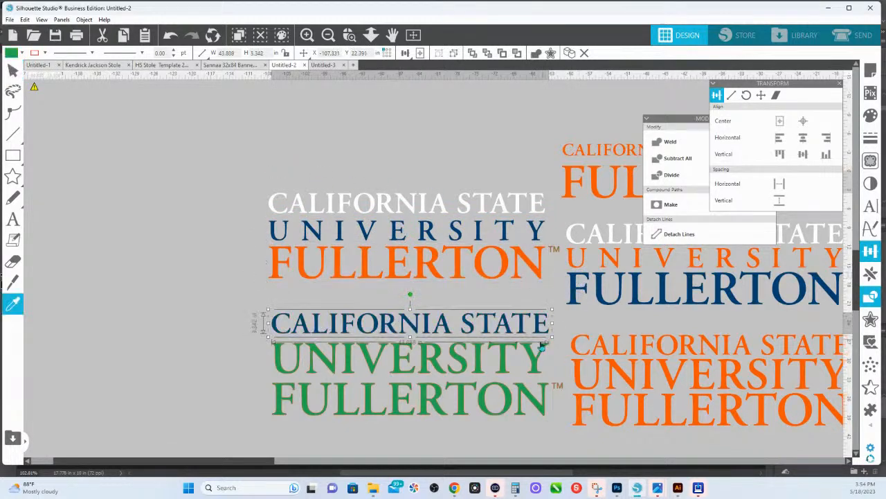
pyautogui.click(539, 343)
pyautogui.press('i')
pyautogui.click(572, 244)
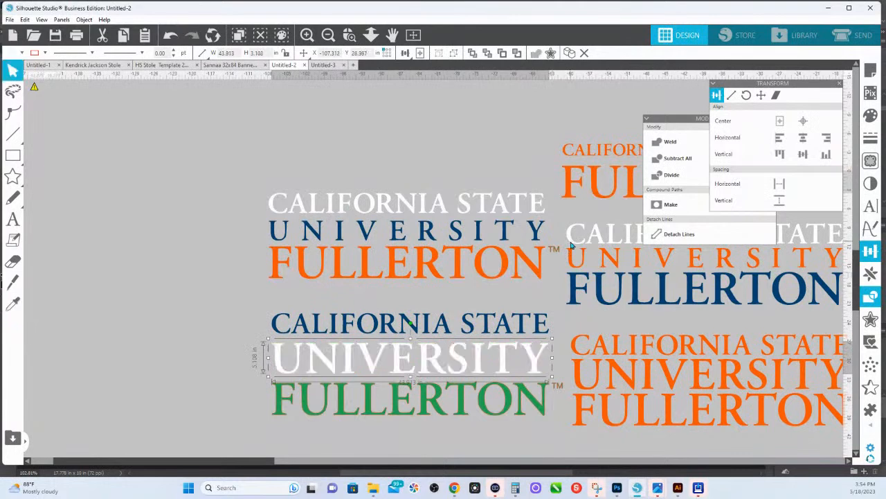
pyautogui.click(544, 393)
pyautogui.press('i')
pyautogui.click(581, 403)
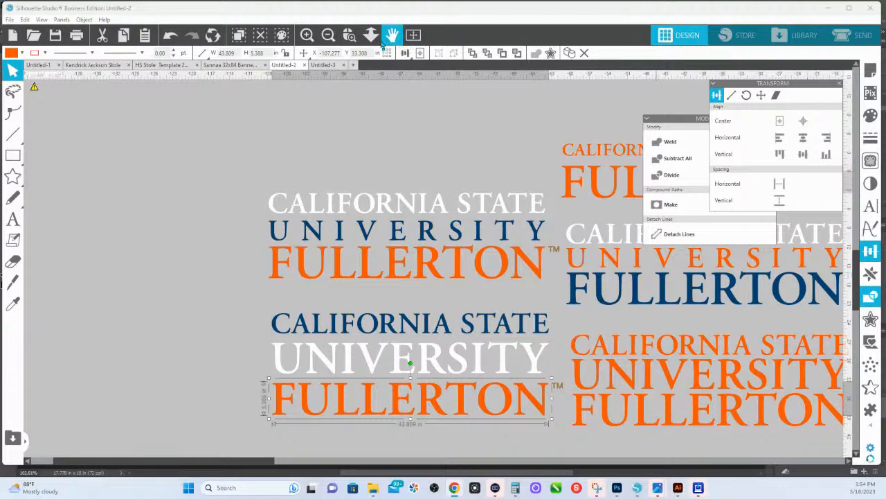
# Step: Move the small navy three-line wordmark off the first banner into the empty area beside the recolored wordmarks
pyautogui.click(371, 35)
pyautogui.moveTo(443, 287); pyautogui.dragTo(437, 218)
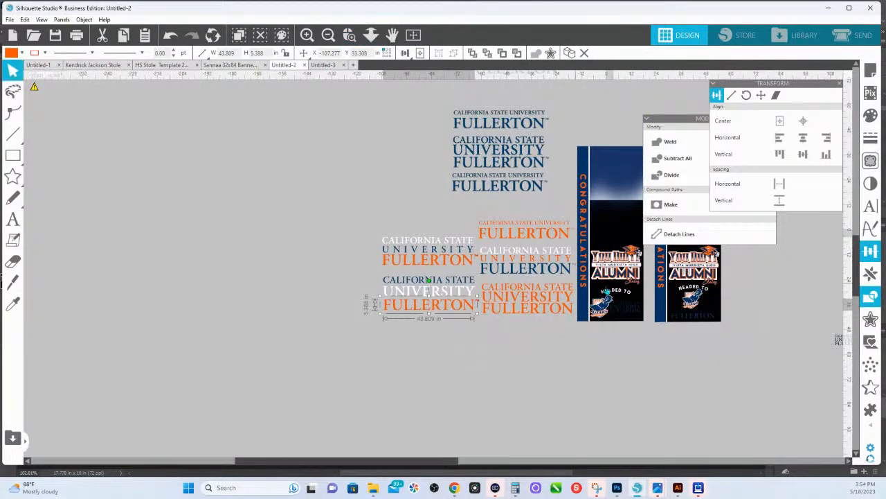
pyautogui.moveTo(654, 344); pyautogui.dragTo(533, 357)
pyautogui.click(352, 36)
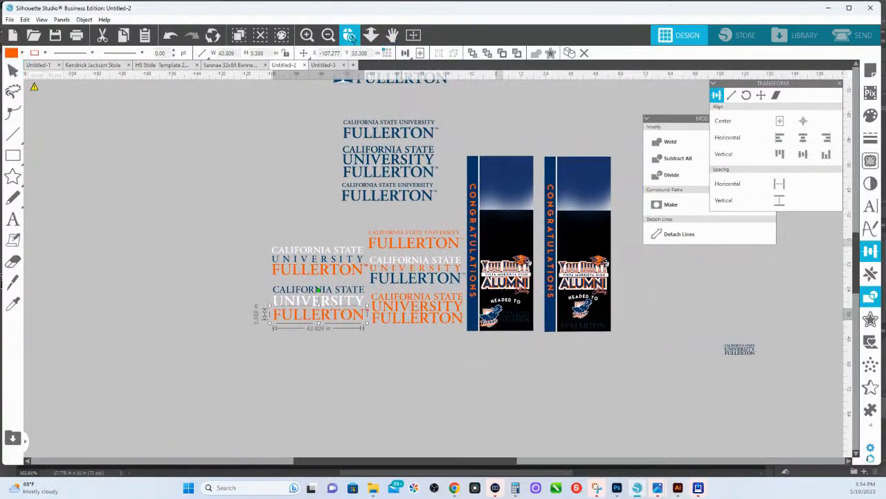
pyautogui.moveTo(474, 162); pyautogui.dragTo(593, 274)
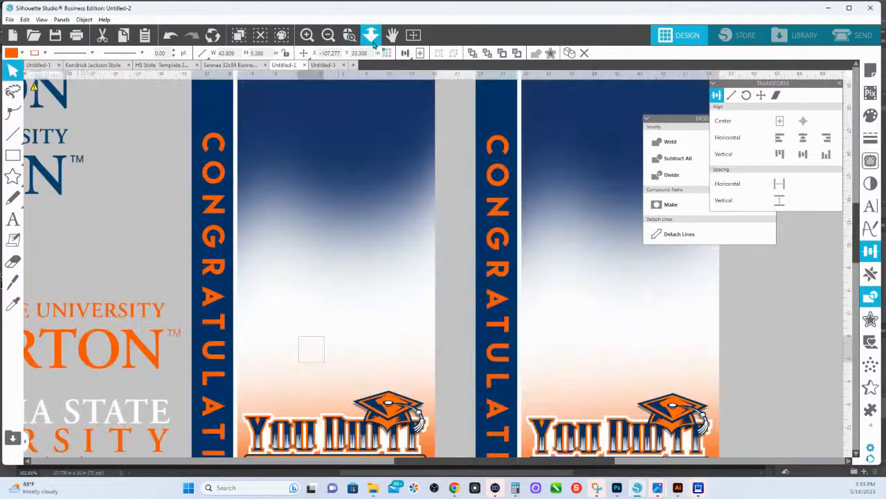
pyautogui.click(372, 35)
pyautogui.moveTo(380, 101); pyautogui.dragTo(380, 97)
pyautogui.click(444, 150)
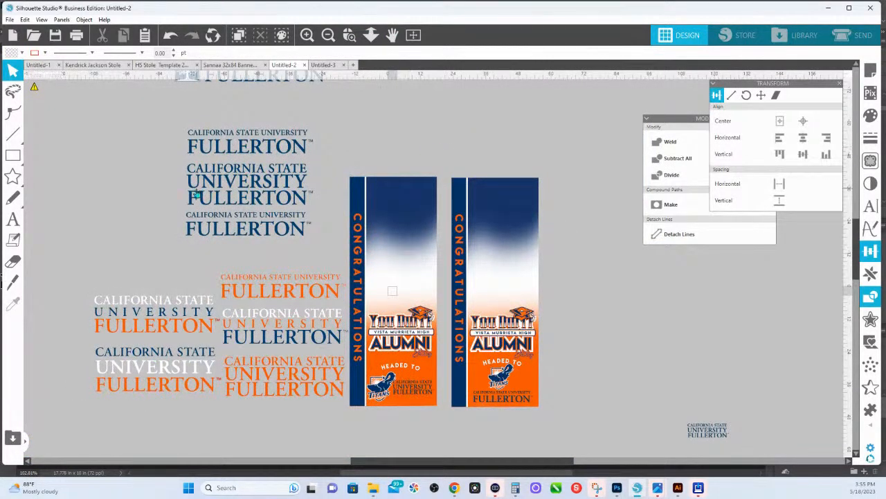
pyautogui.moveTo(411, 392); pyautogui.dragTo(84, 260)
# Step: Place the wordmark with the widely spaced UNIVERSITY below the first banner at about 27.7 in wide and fill it with sampled navy
pyautogui.click(213, 334)
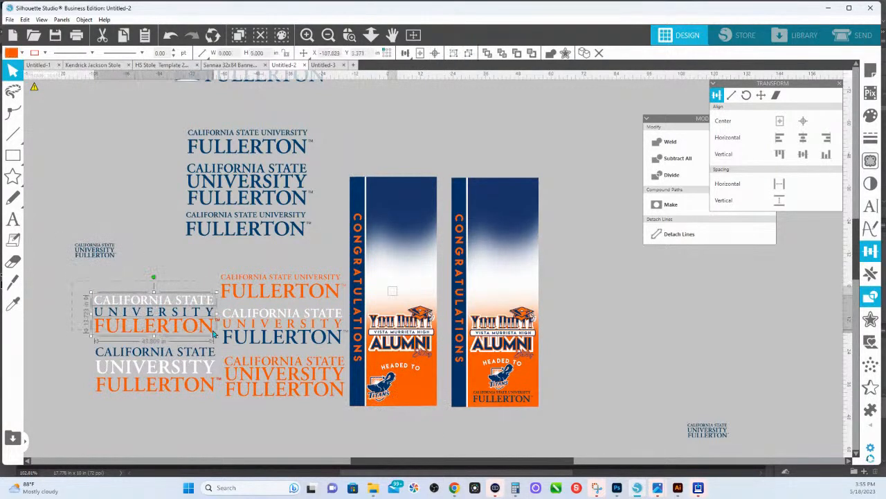
pyautogui.moveTo(216, 337); pyautogui.dragTo(439, 432)
pyautogui.press('i')
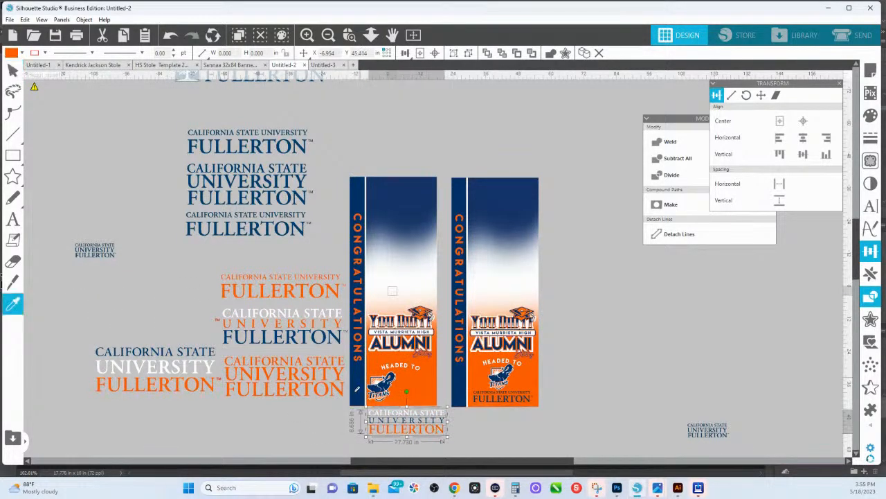
pyautogui.click(356, 393)
pyautogui.press('i')
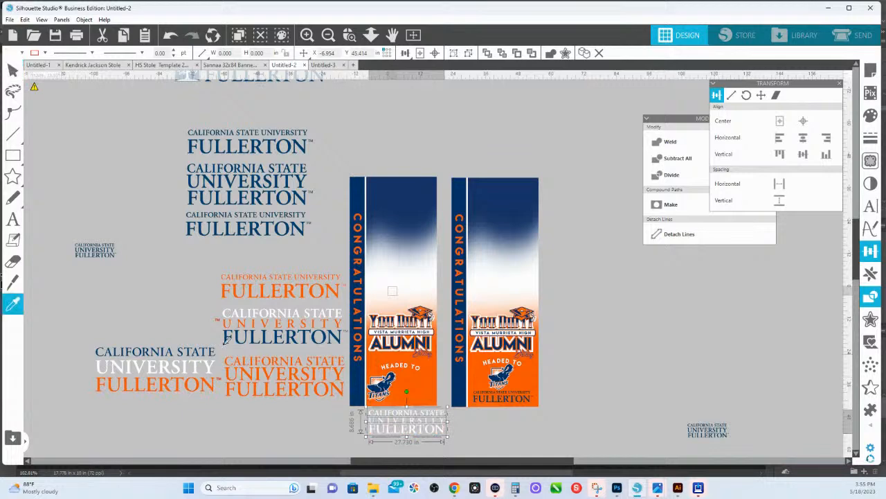
pyautogui.click(227, 340)
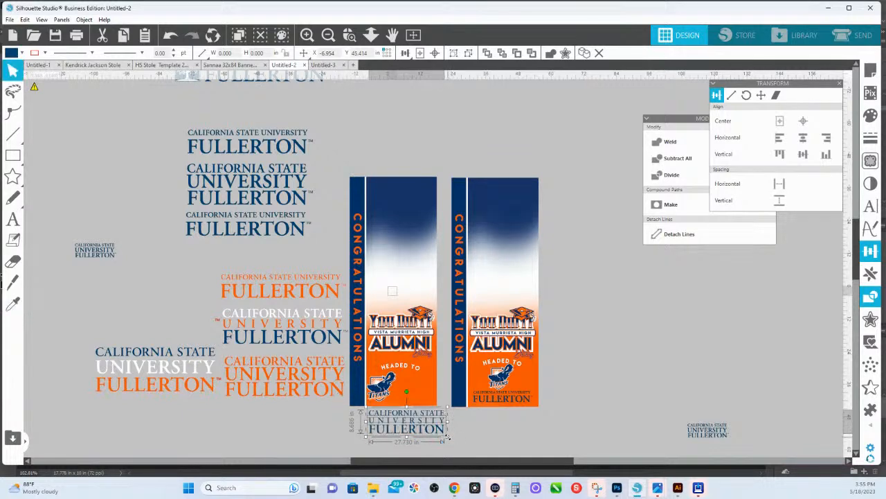
# Step: Shrink the navy wordmark to about 15.2 in wide and place it beside the Titans logo on the first banner
pyautogui.moveTo(445, 437); pyautogui.dragTo(434, 396)
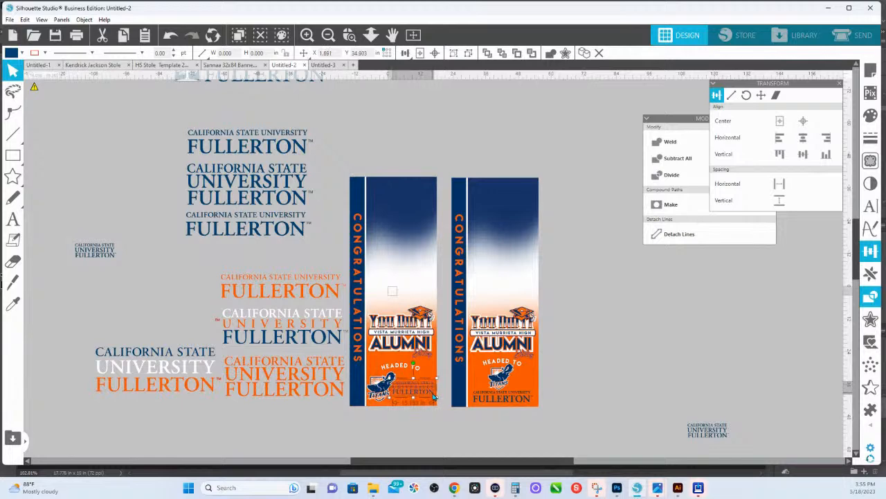
pyautogui.click(355, 38)
pyautogui.moveTo(360, 358); pyautogui.dragTo(427, 405)
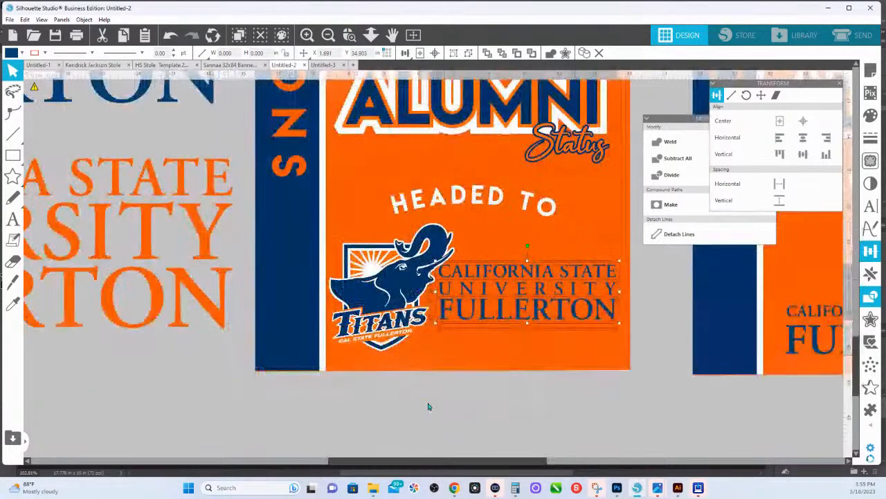
# Step: Fill the UNIVERSITY and CALIFORNIA STATE lines of the wordmark on the first banner with white
pyautogui.click(590, 291)
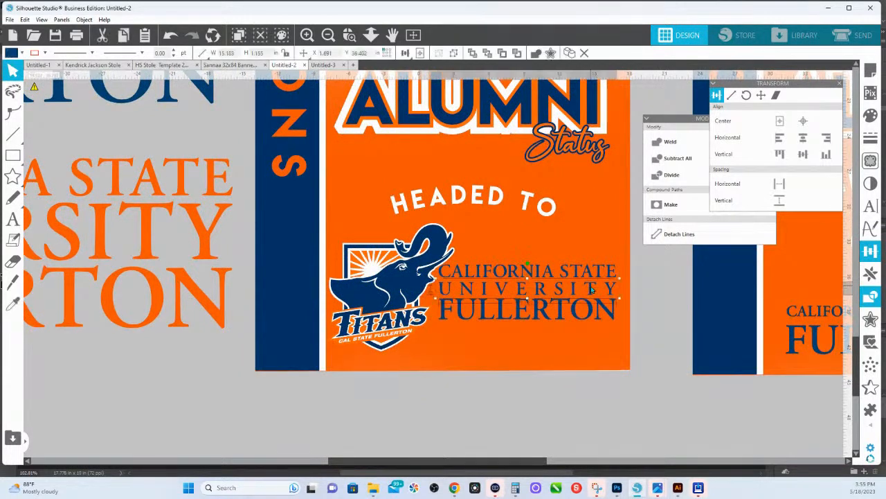
pyautogui.click(871, 115)
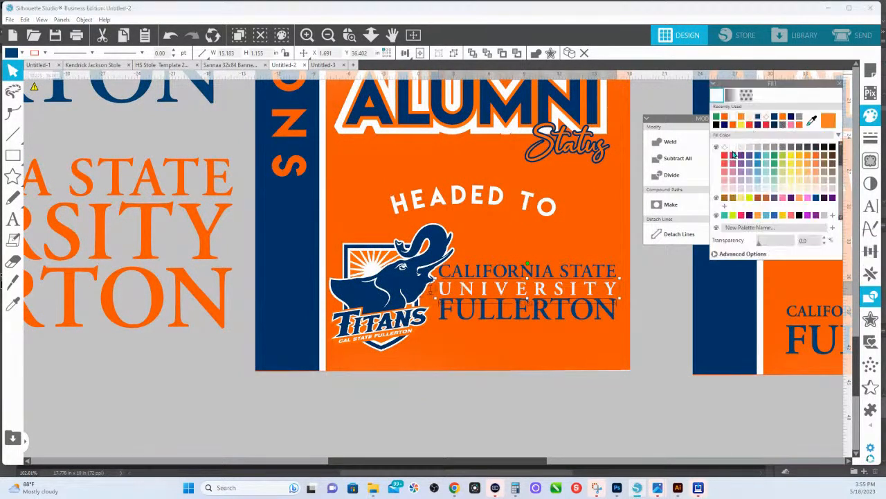
pyautogui.click(592, 276)
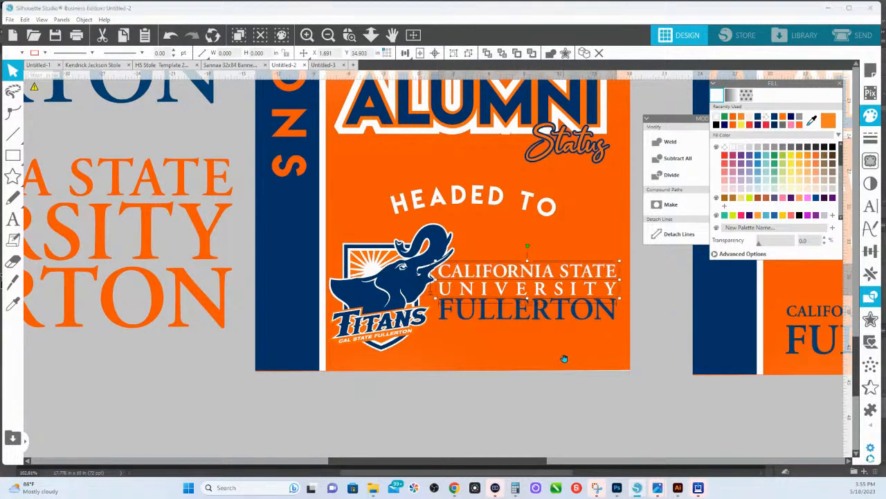
# Step: Move the banner wordmark slightly down and enlarge it toward both sides to about 16.7 in wide
pyautogui.click(575, 313)
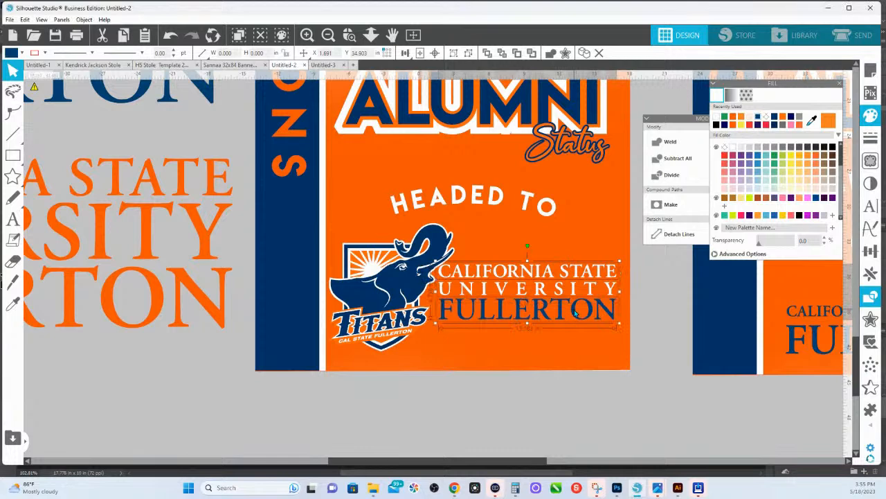
pyautogui.moveTo(575, 313); pyautogui.dragTo(575, 318)
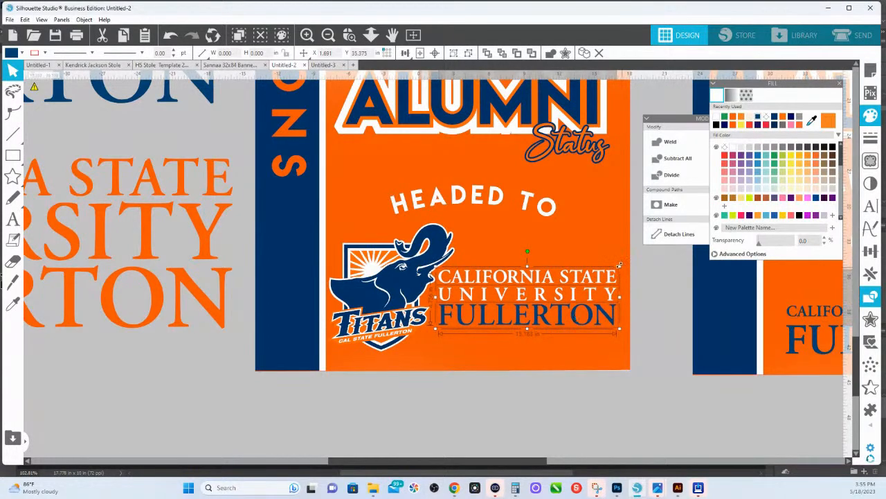
pyautogui.moveTo(619, 266); pyautogui.dragTo(629, 263)
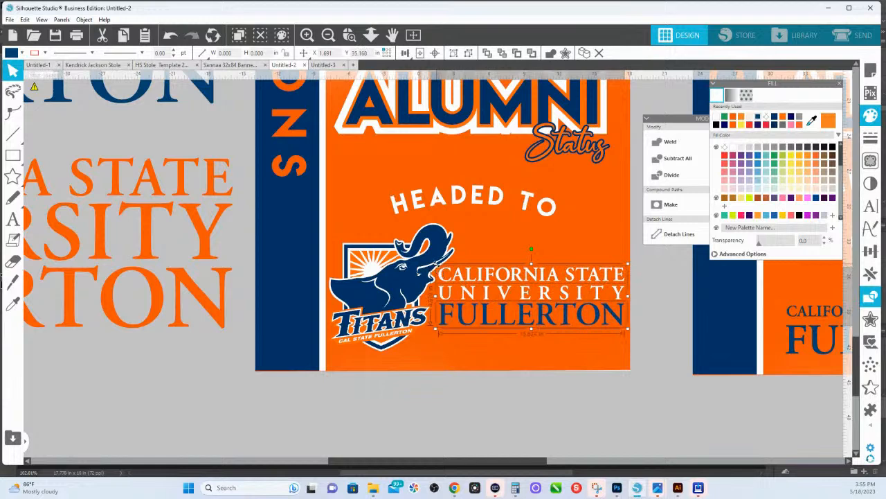
pyautogui.moveTo(435, 265); pyautogui.dragTo(428, 264)
# Step: Scale the first banner's Titans logo down to about 8.9 in wide and shift it away from the wordmark
pyautogui.click(437, 257)
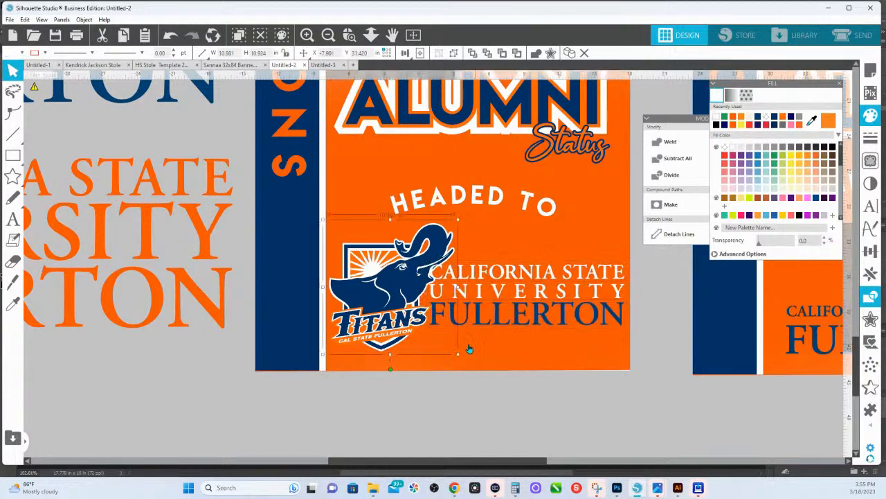
pyautogui.moveTo(457, 354); pyautogui.dragTo(444, 338)
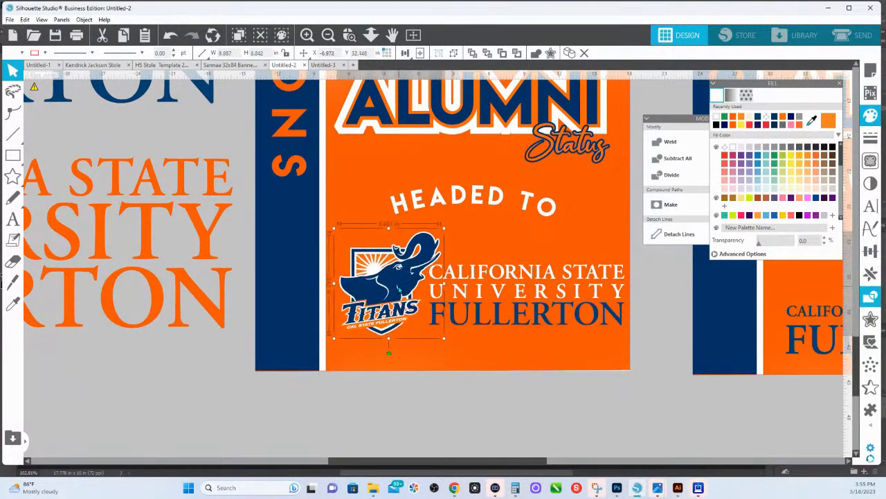
pyautogui.moveTo(399, 289); pyautogui.dragTo(394, 290)
pyautogui.click(455, 281)
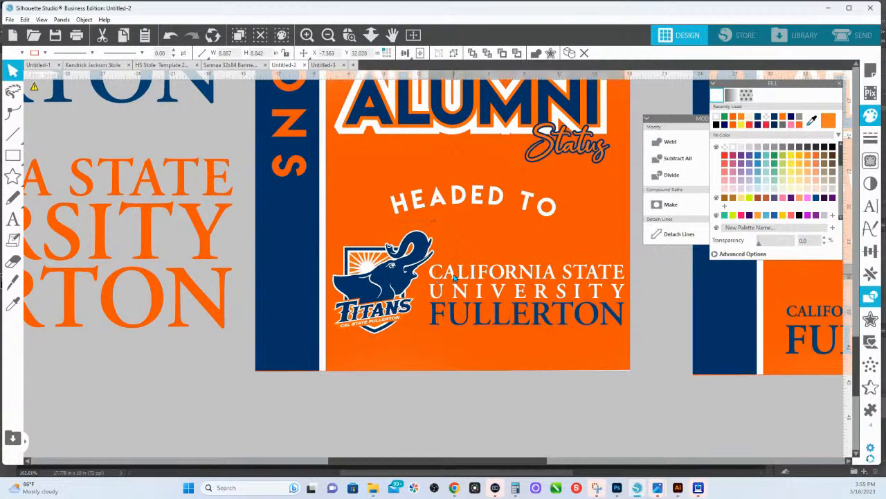
# Step: Shift the wordmark closer to the reduced Titans logo and enlarge it slightly within the banner's edge
pyautogui.doubleClick(475, 315)
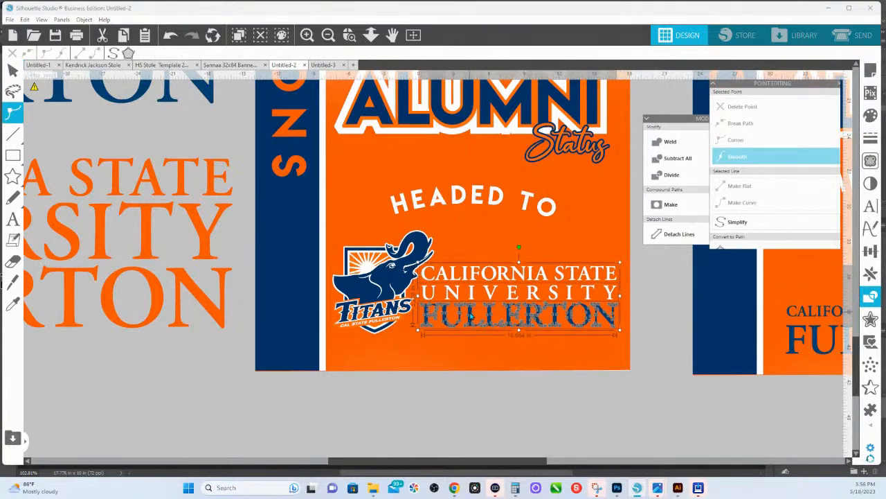
pyautogui.moveTo(620, 263); pyautogui.dragTo(623, 261)
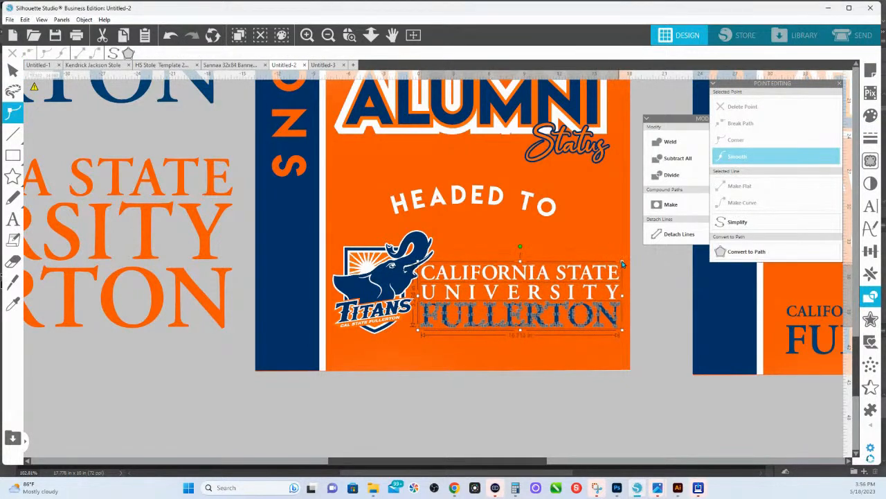
pyautogui.click(530, 392)
pyautogui.click(373, 39)
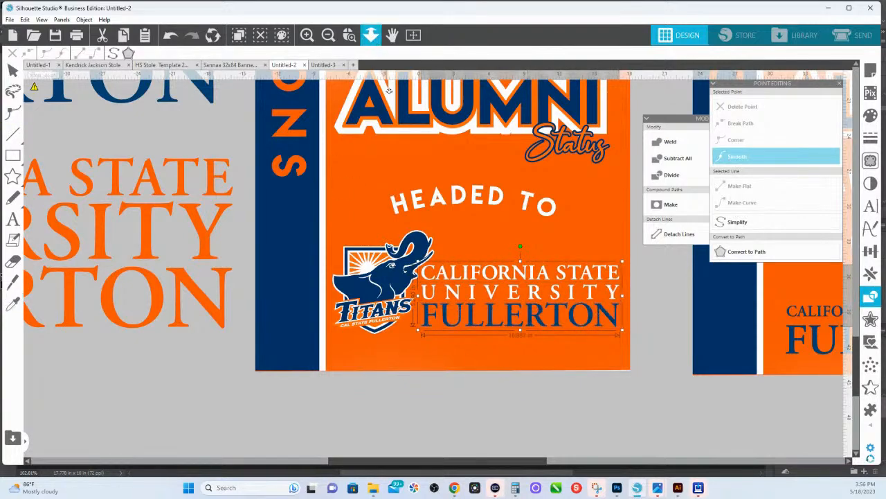
pyautogui.moveTo(389, 91); pyautogui.dragTo(451, 332)
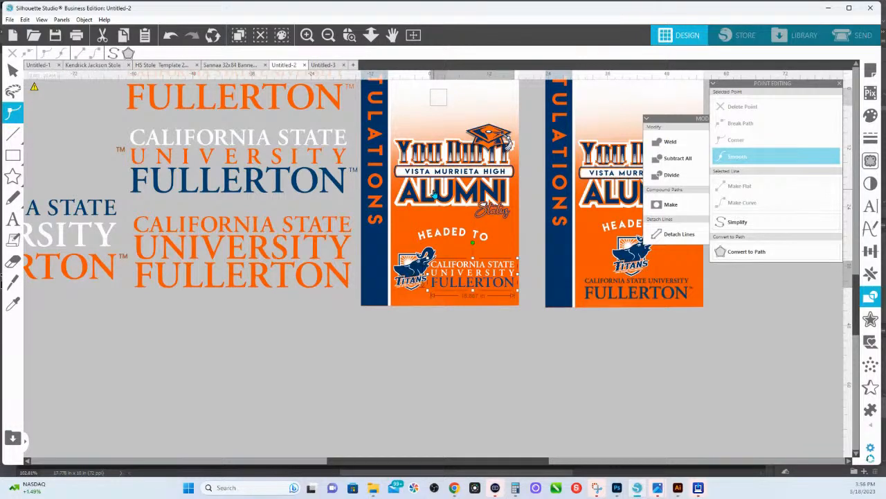
# Step: Switch to the Untitled-3 document and delete the script first name from the third banner in the lower row
pyautogui.click(323, 65)
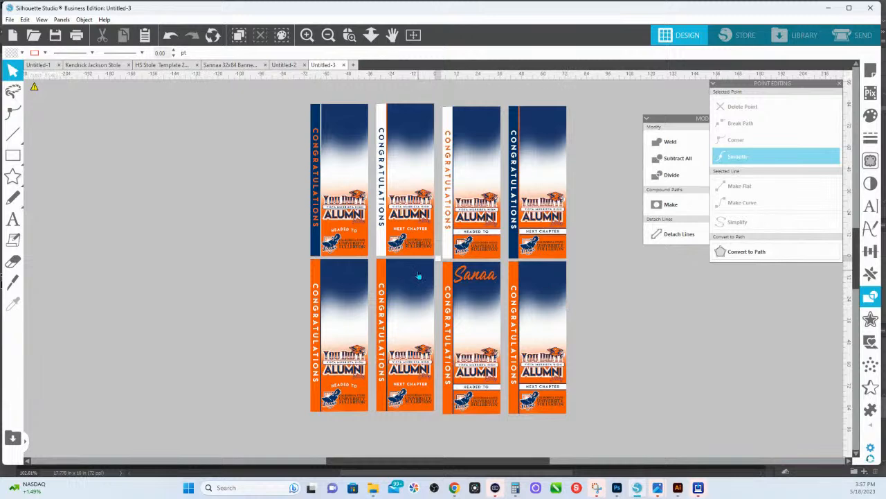
pyautogui.click(485, 277)
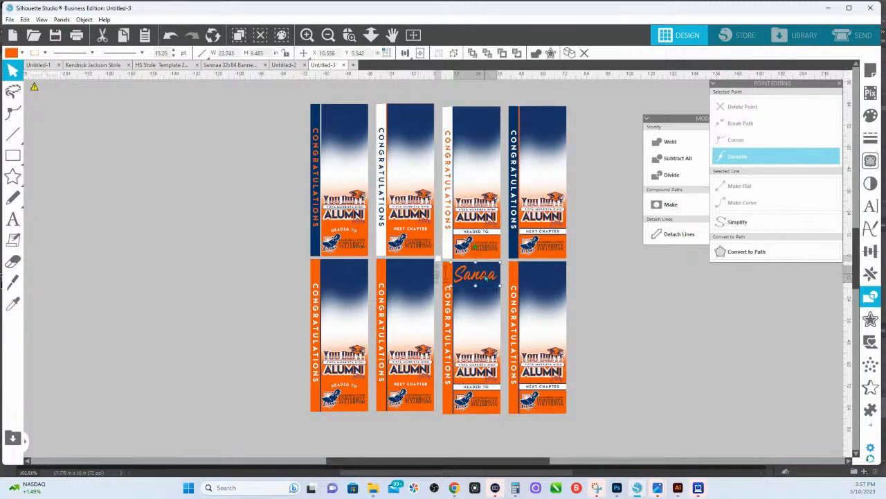
pyautogui.press('Delete')
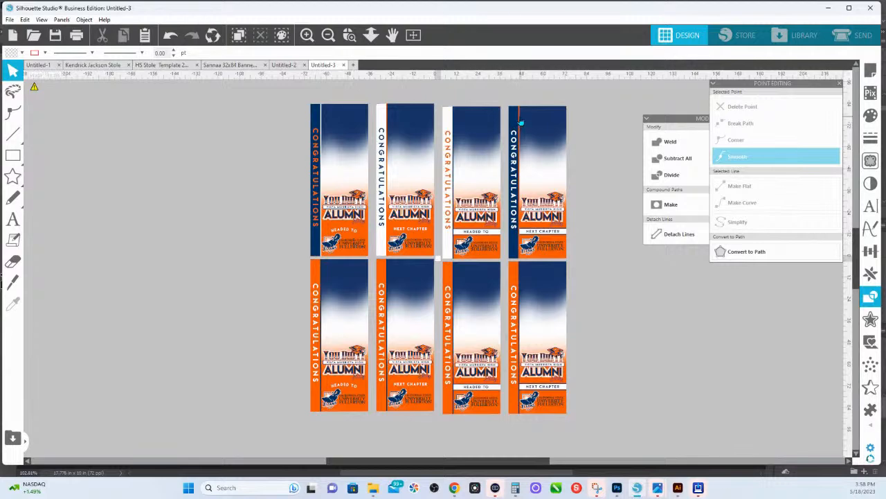
# Step: Recolor the fourth upper-row banner's CONGRATULATIONS text orange and its thin vertical stripe white
pyautogui.click(513, 138)
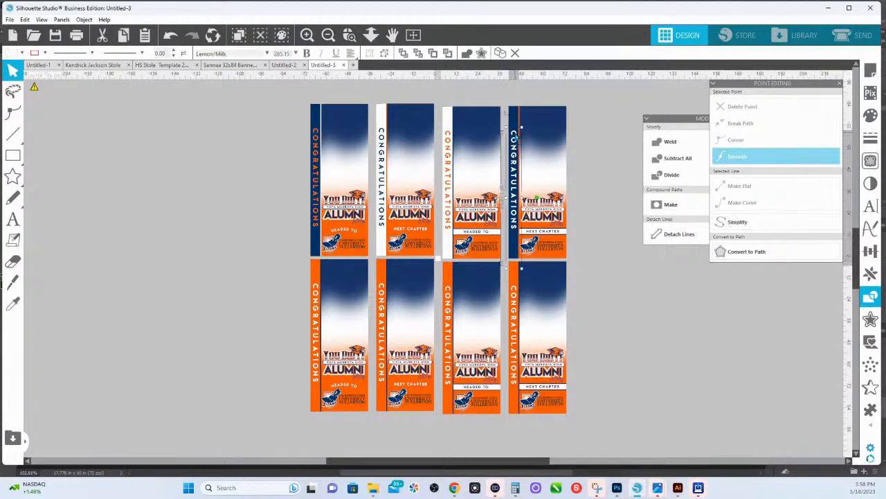
pyautogui.click(870, 115)
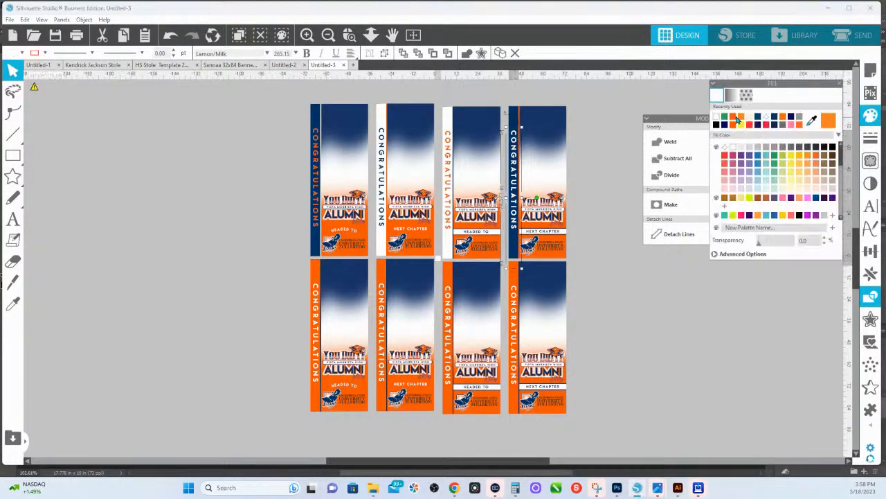
pyautogui.click(734, 117)
pyautogui.click(520, 114)
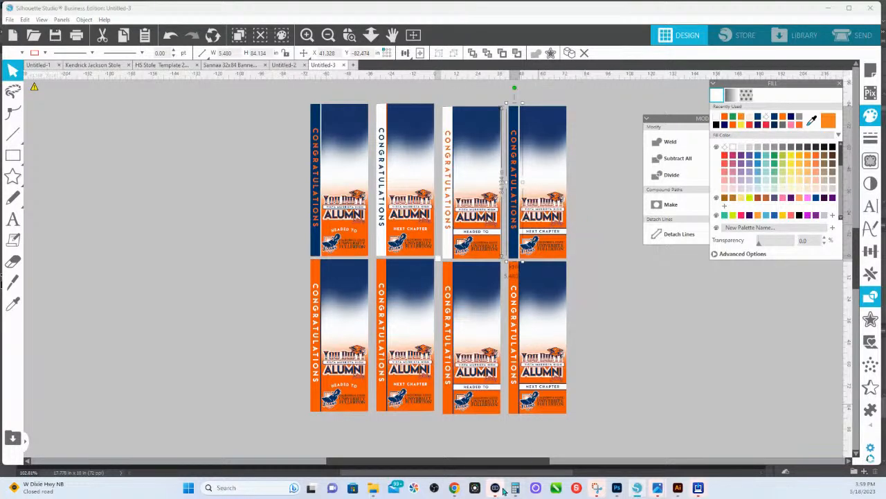
# Step: Switch to the Chrome window with the HS Ink shop page
pyautogui.moveTo(454, 488)
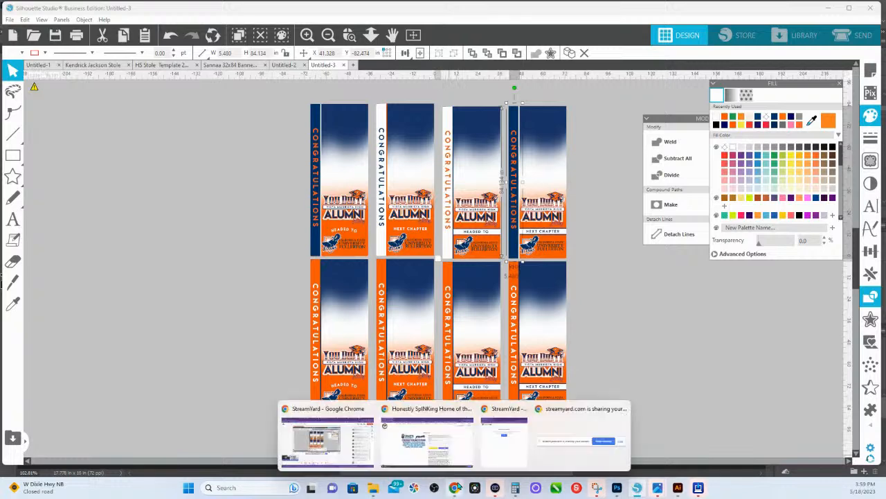
pyautogui.click(426, 451)
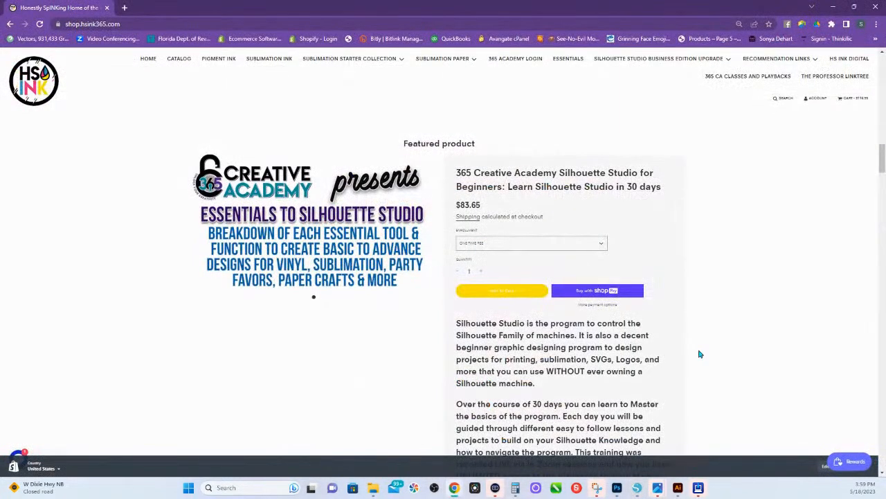